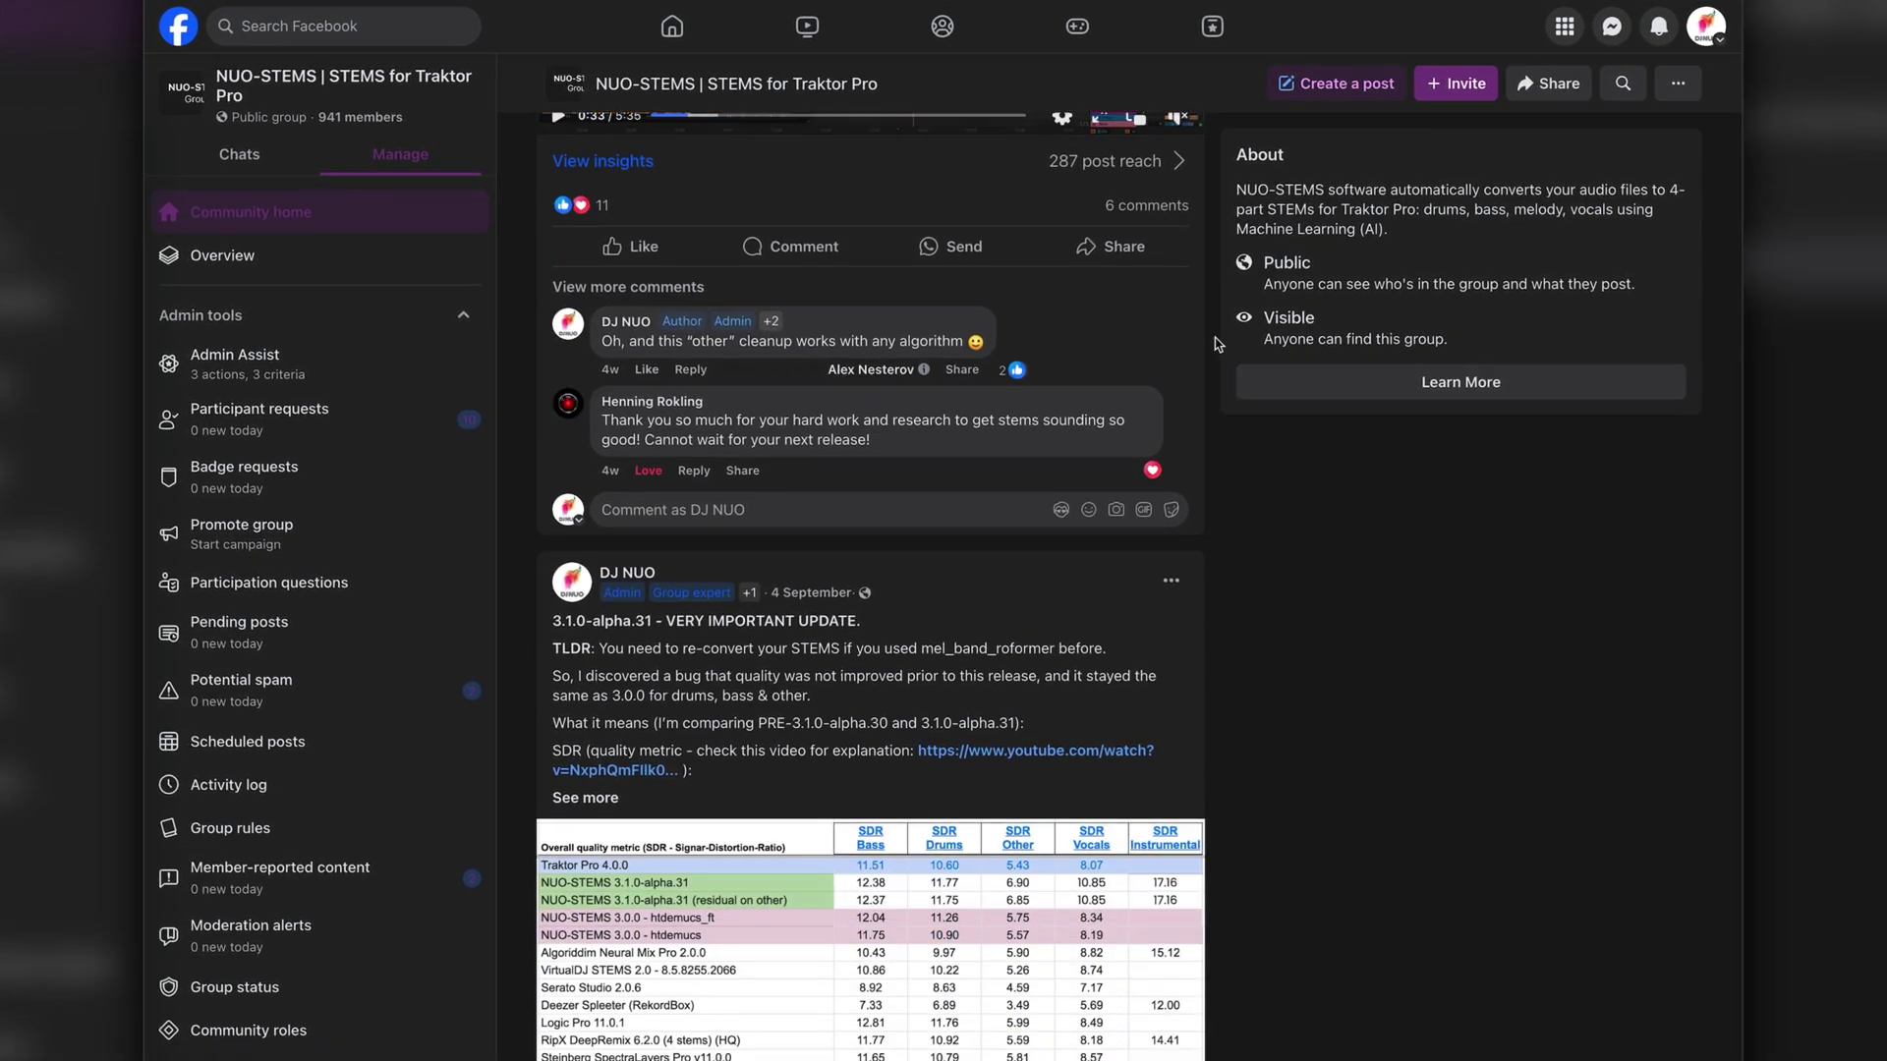
scroll(1217, 347, "down", 1)
scroll(1220, 349, "down", 2)
scroll(1220, 350, "down", 2)
scroll(1224, 354, "down", 1)
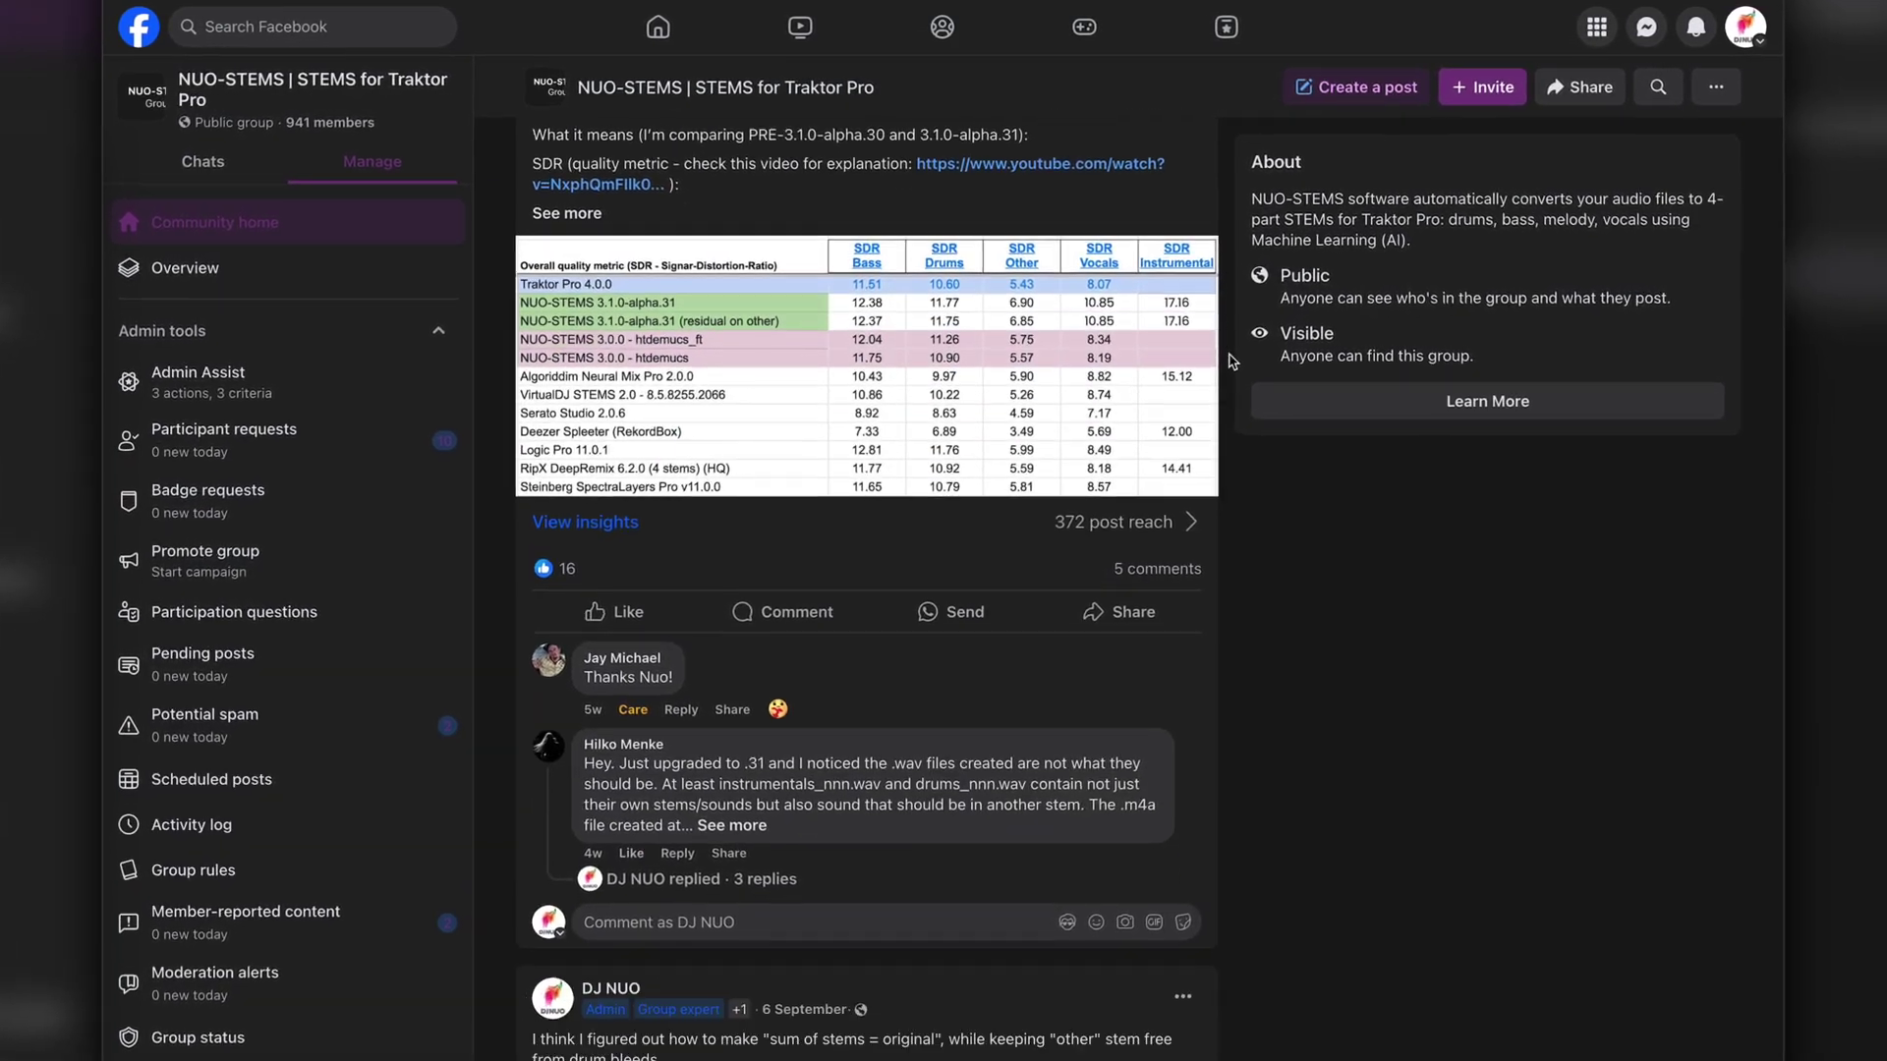
scroll(1228, 360, "down", 1)
scroll(1234, 366, "down", 2)
scroll(1239, 371, "down", 1)
scroll(1238, 370, "down", 2)
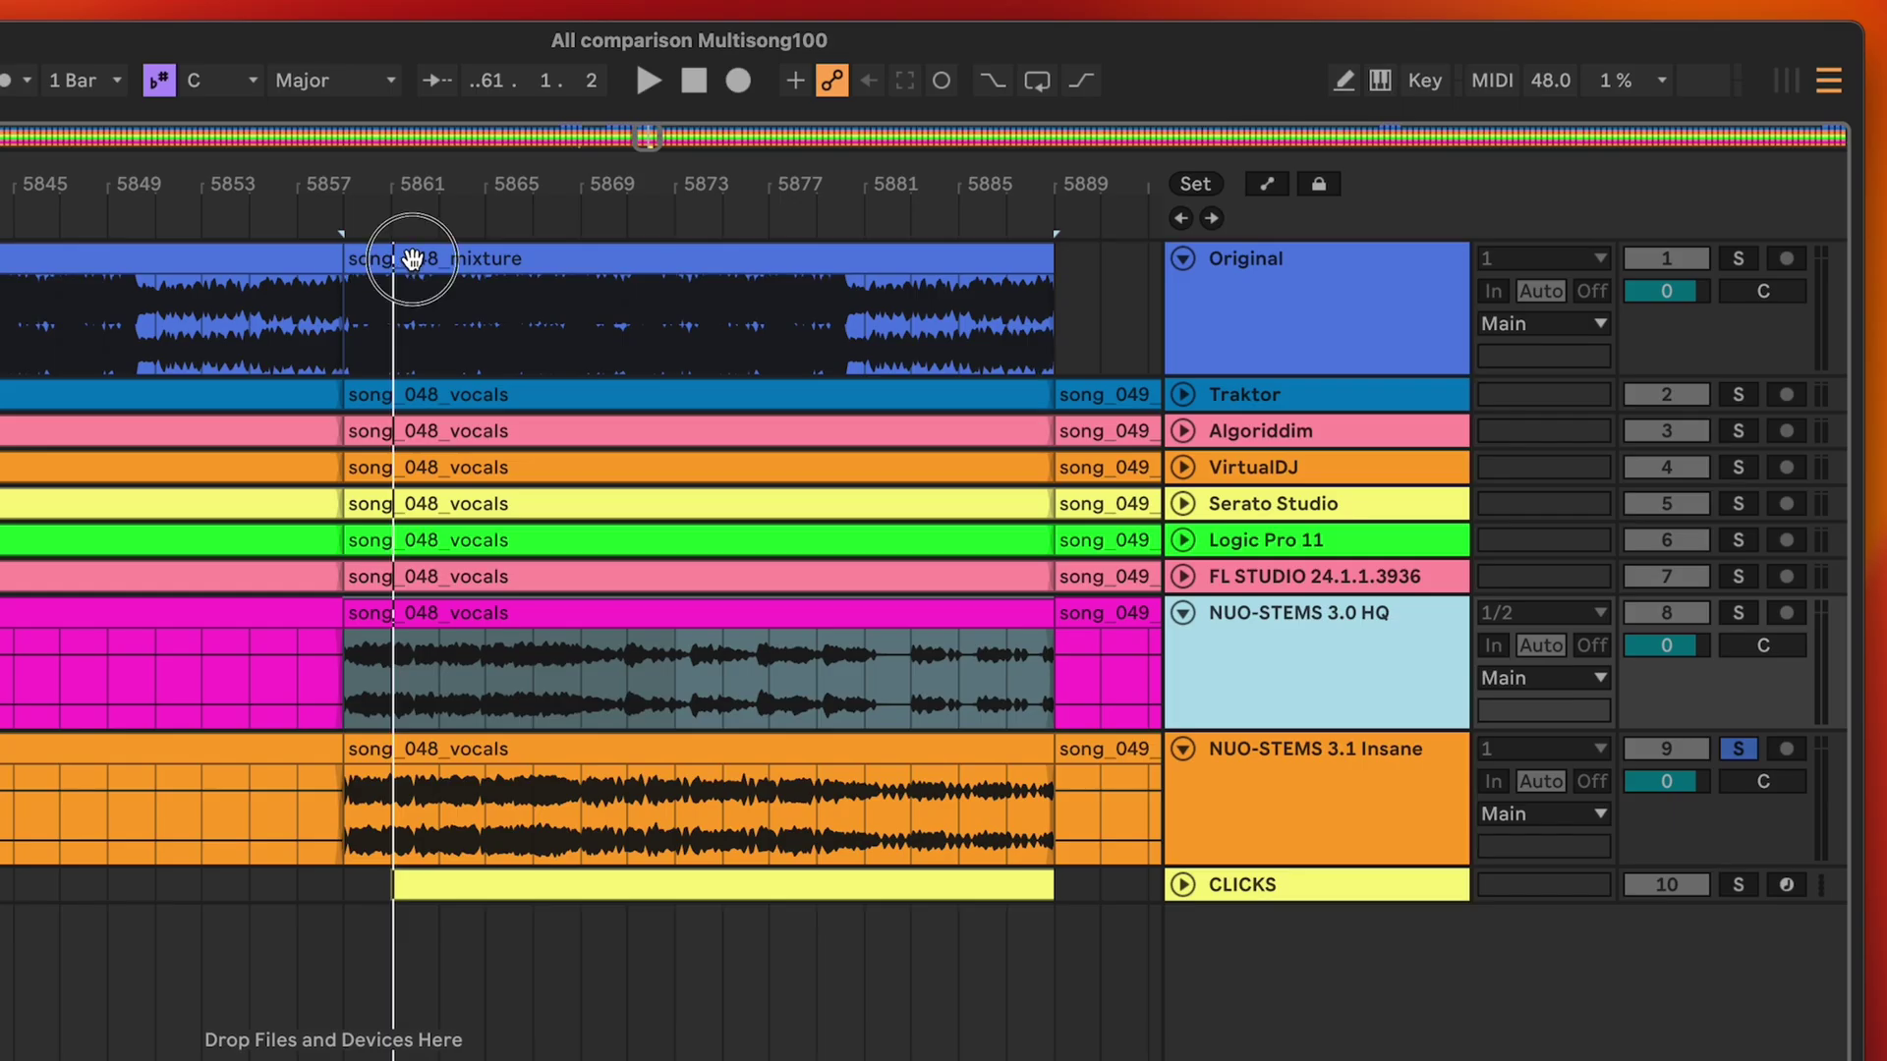
Step: Play the song_048_mixture original, then switch to the NUO-STEMS 3.1 Insane vocals clip
left_click(412, 261)
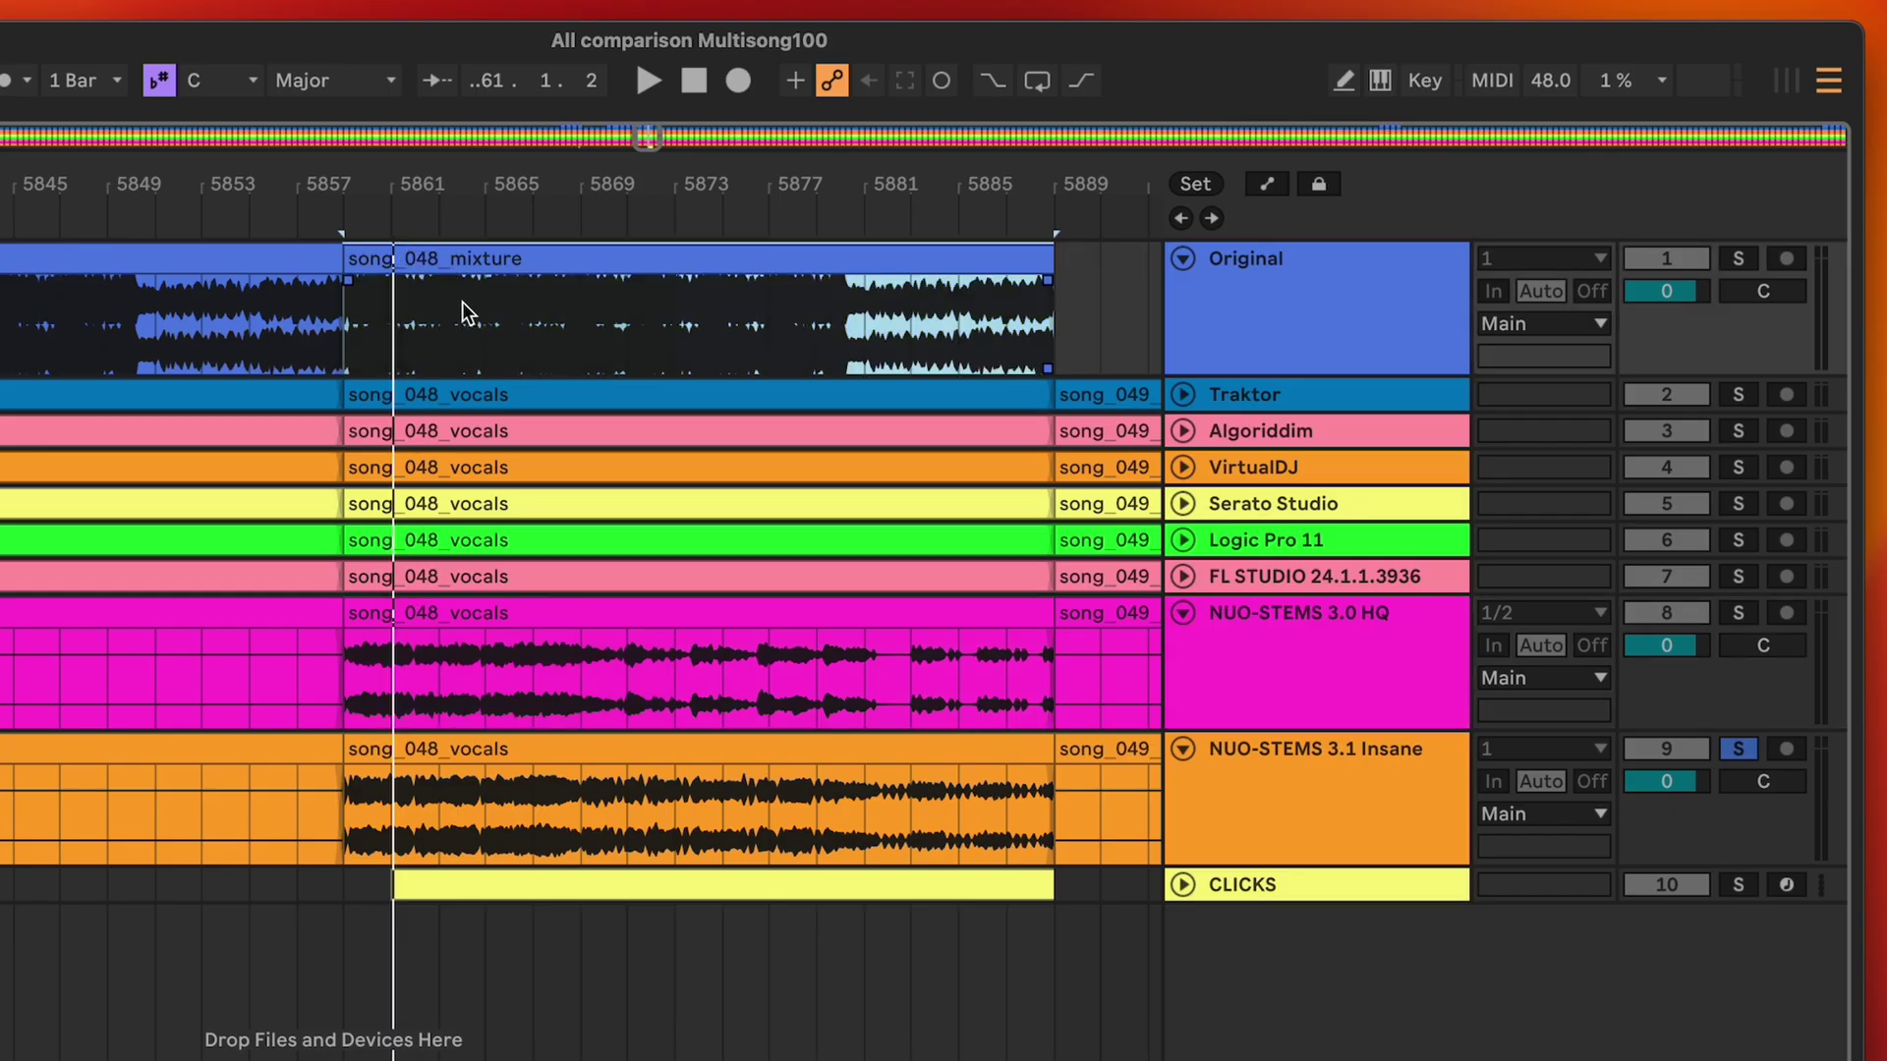
key("space")
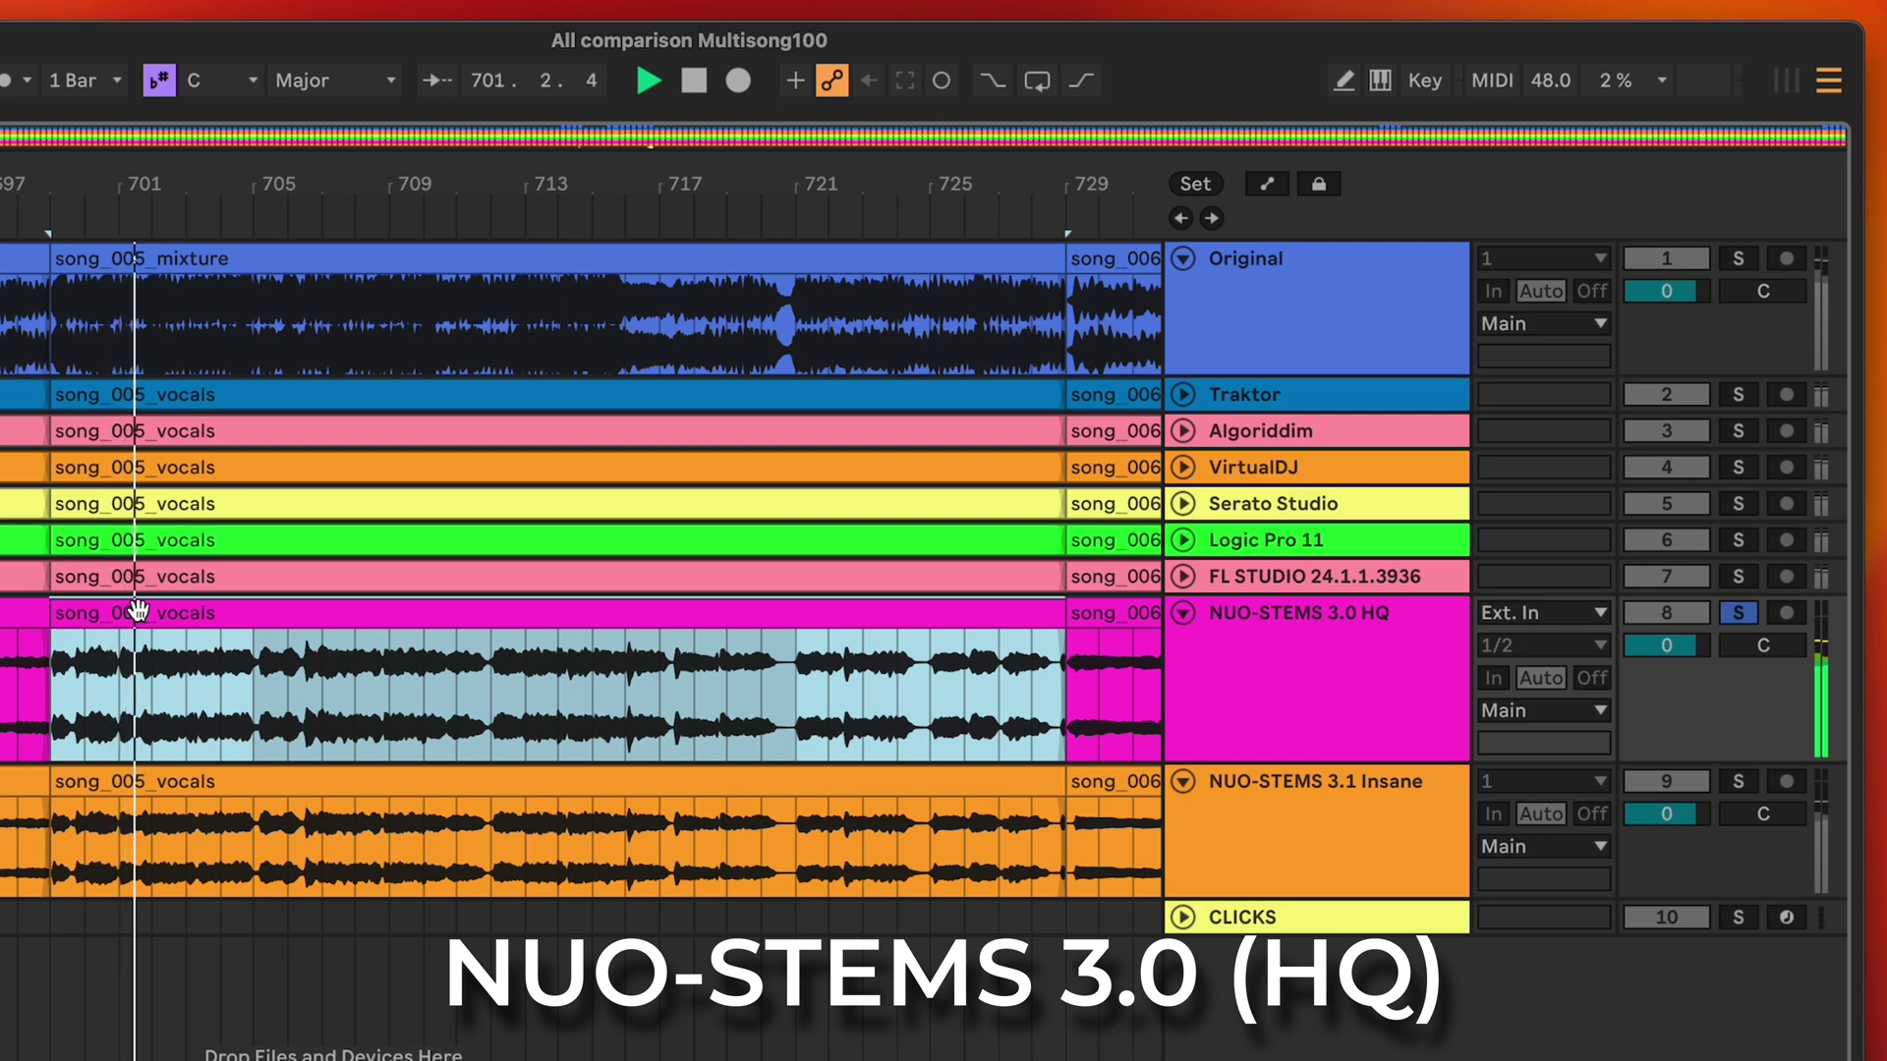
left_click(163, 781)
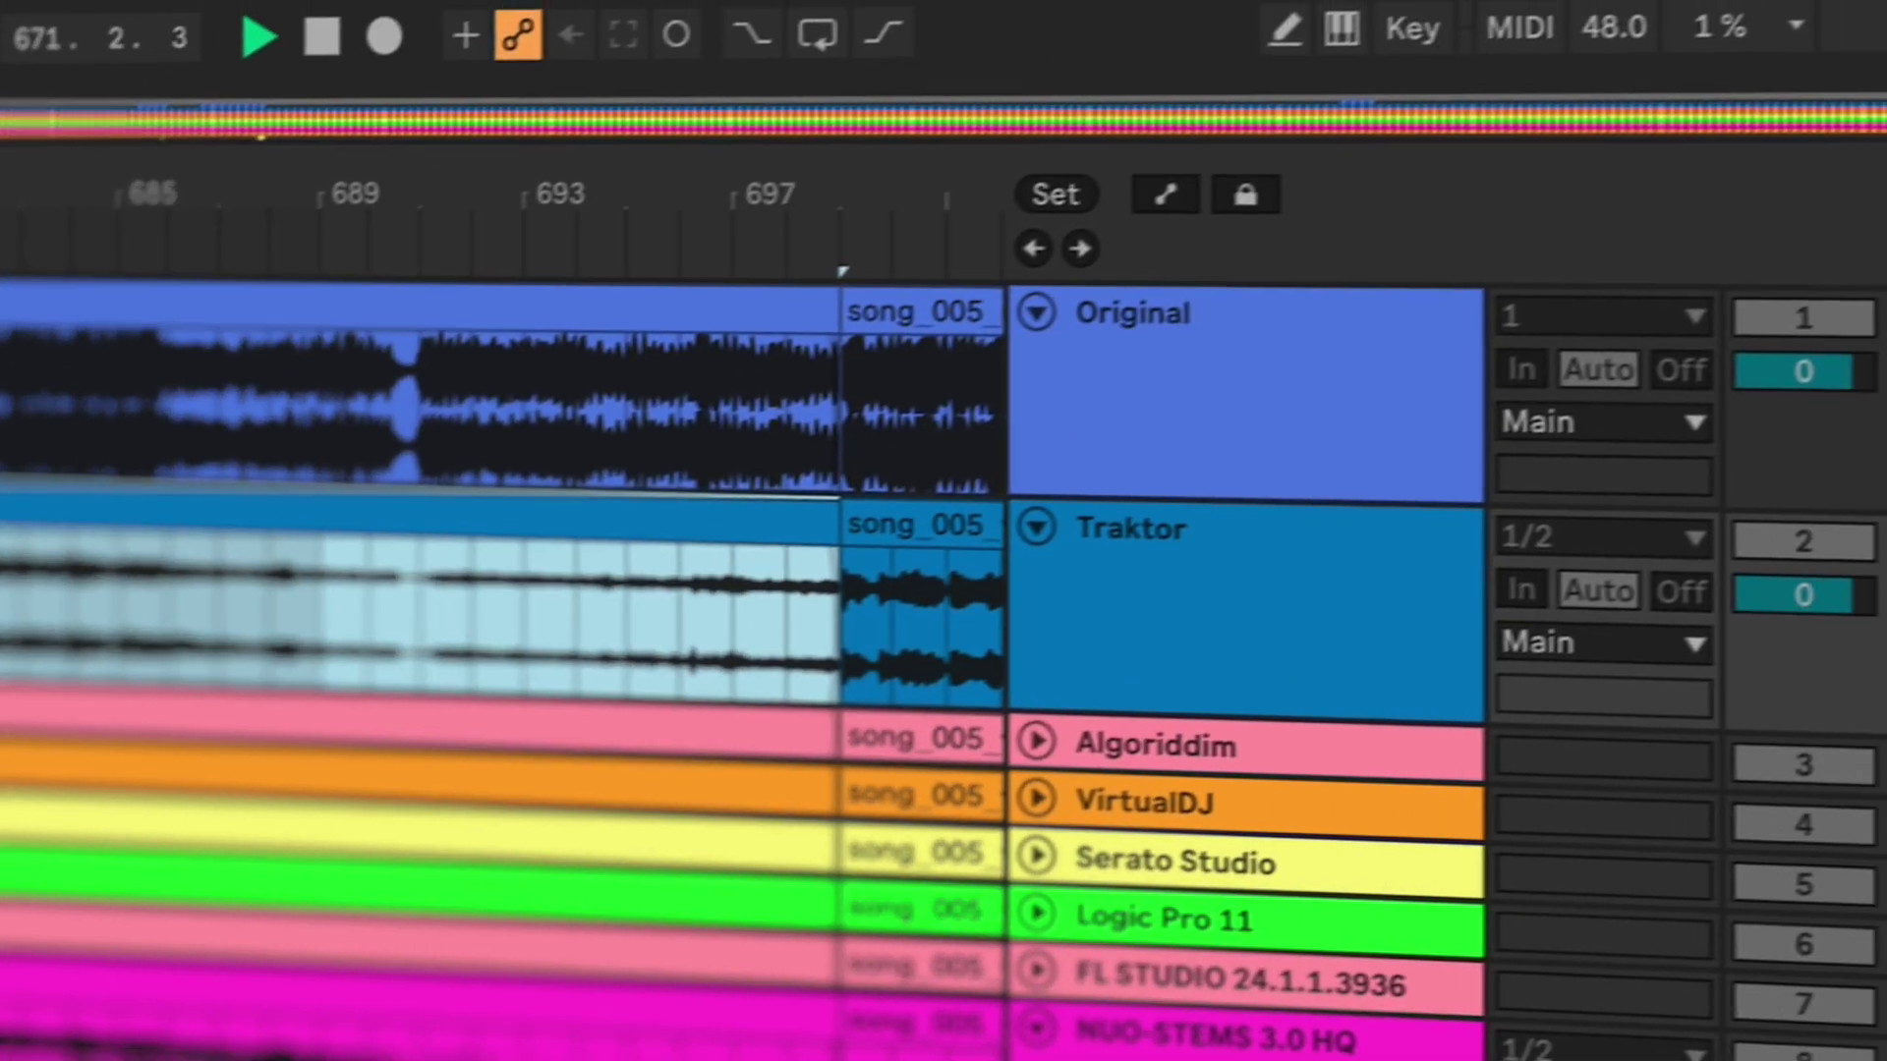
Step: Stop and restart playback of the vocals comparison
key("space")
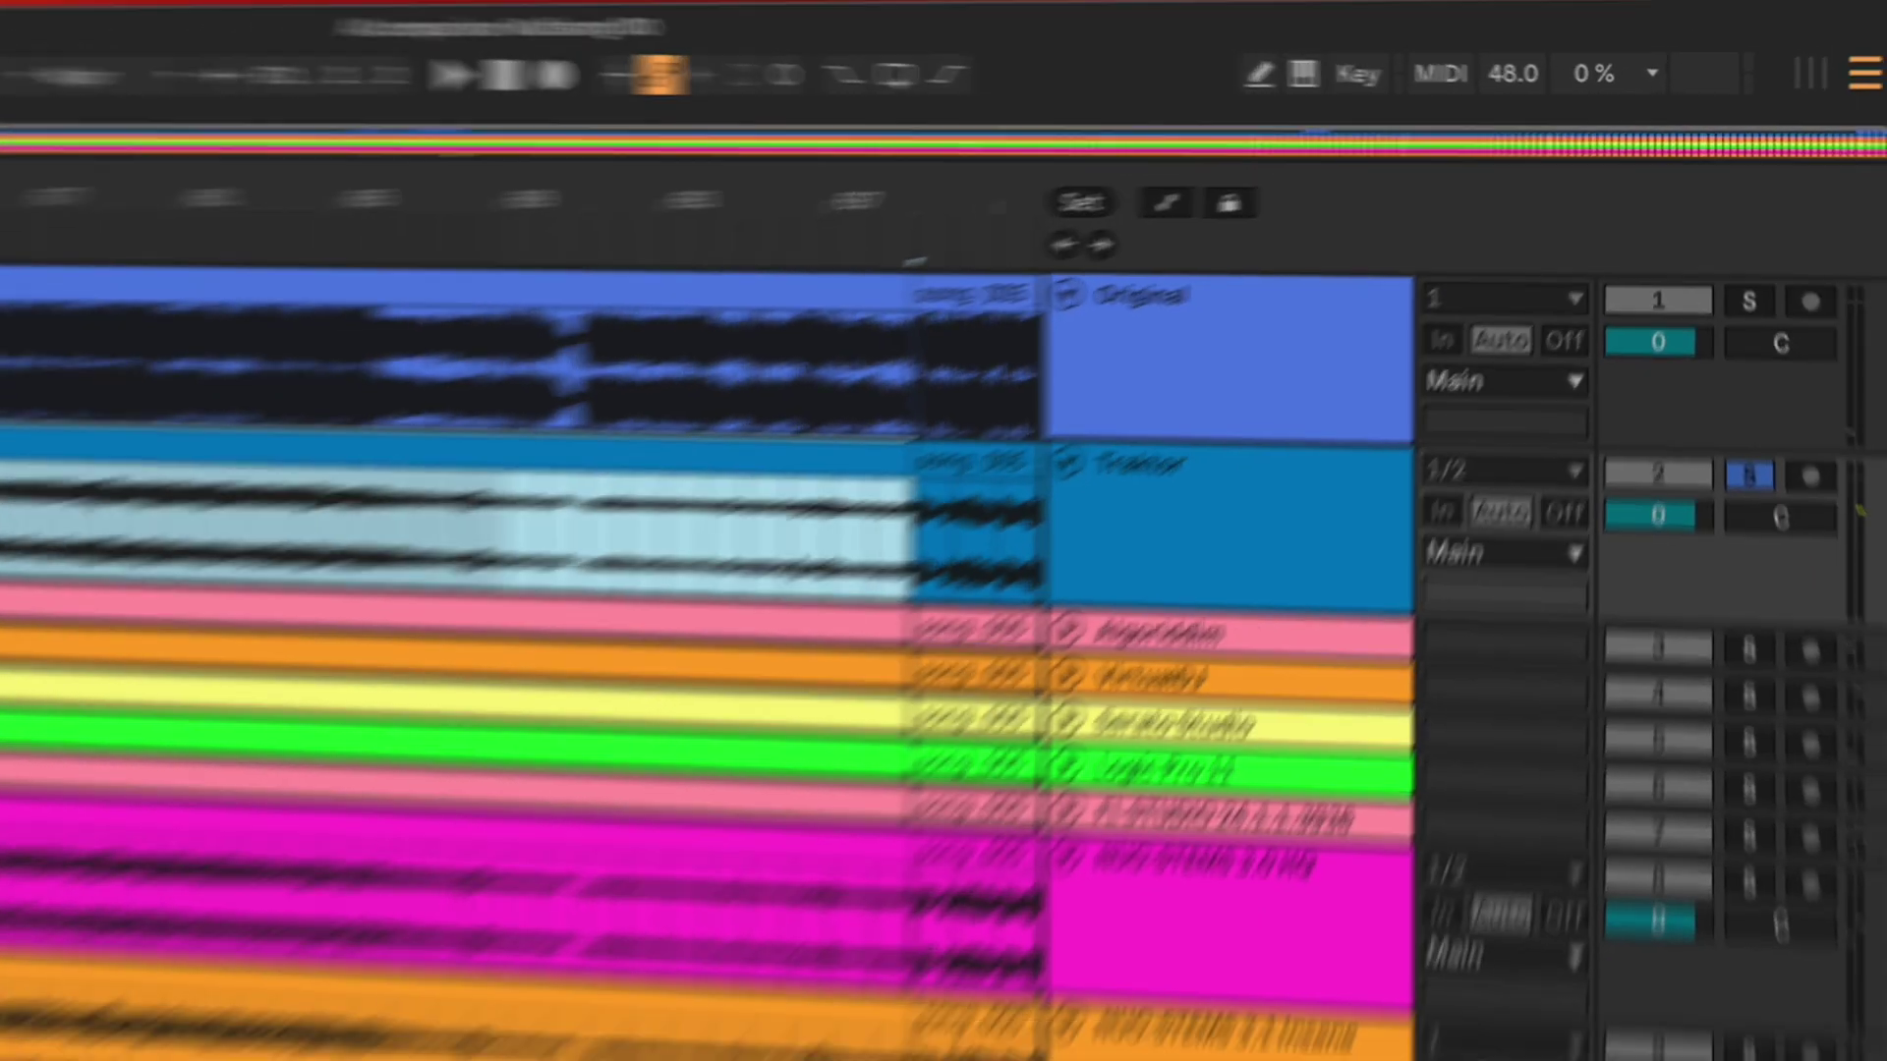
key("space")
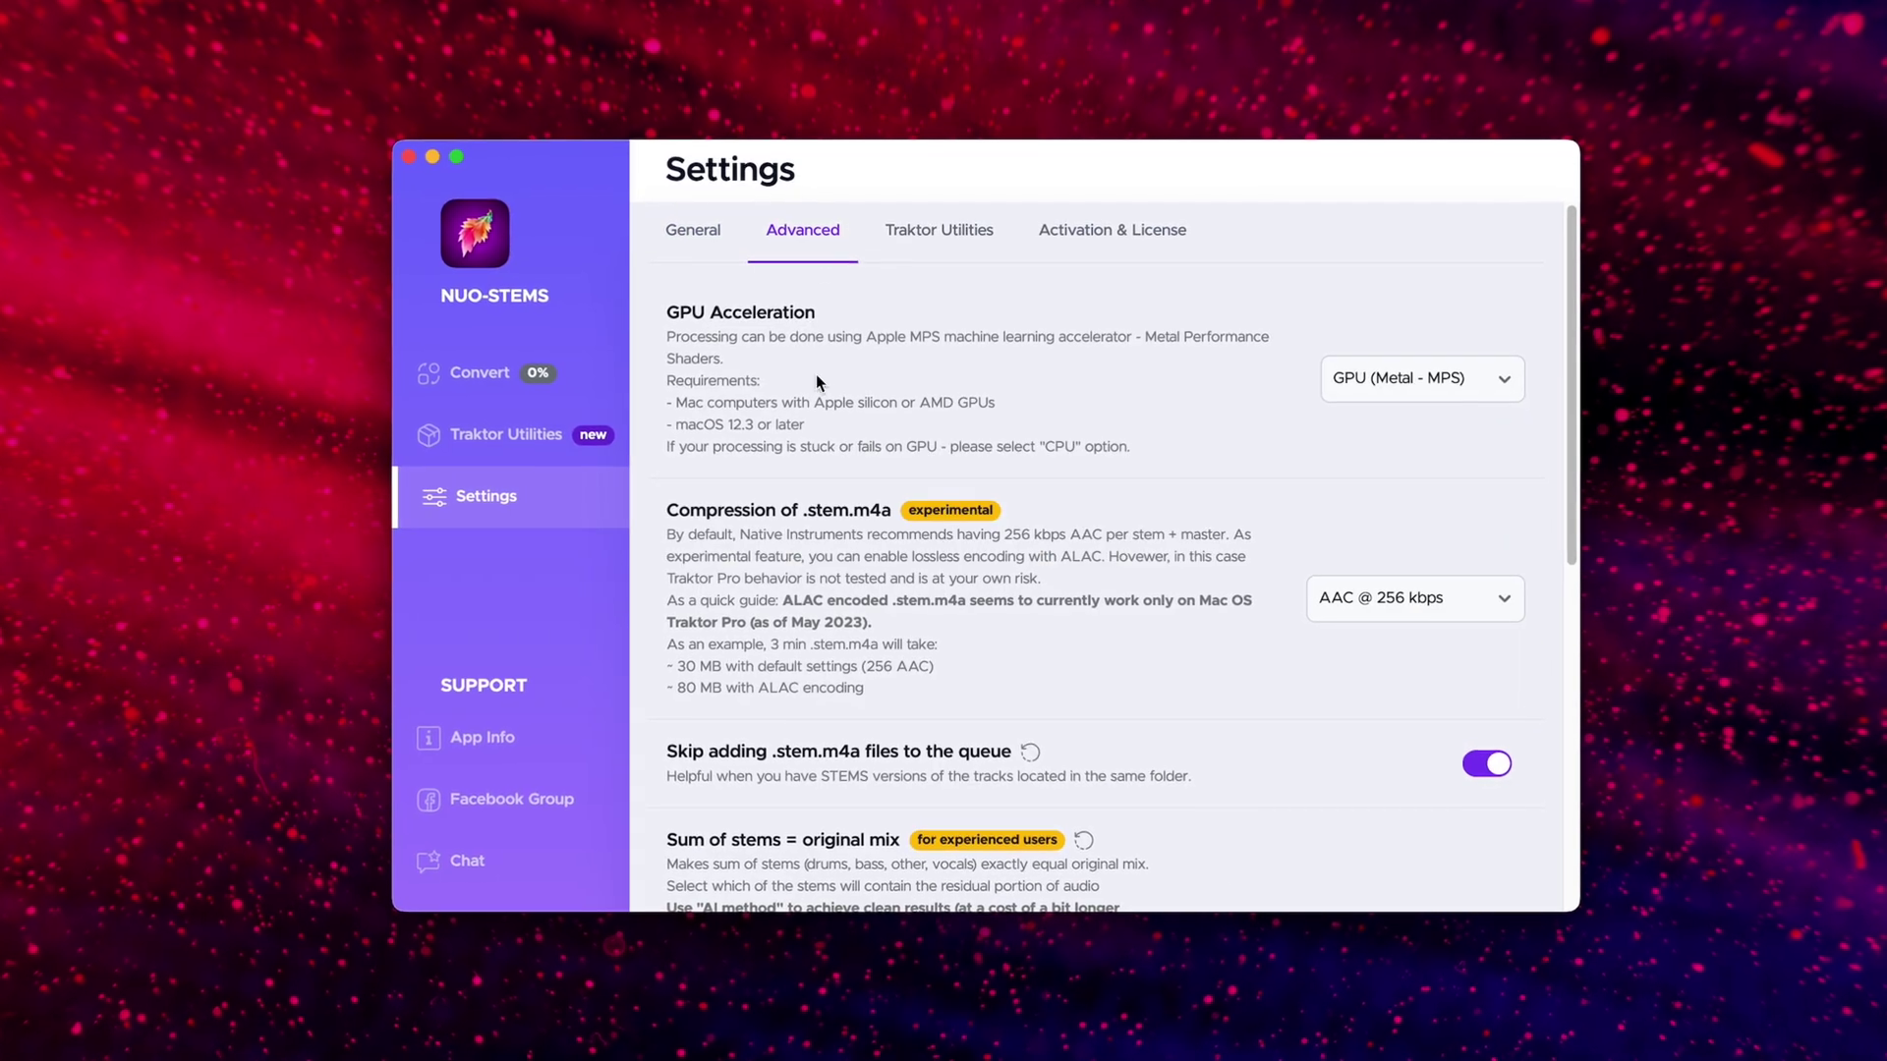
left_click_drag(1580, 458, 1607, 679)
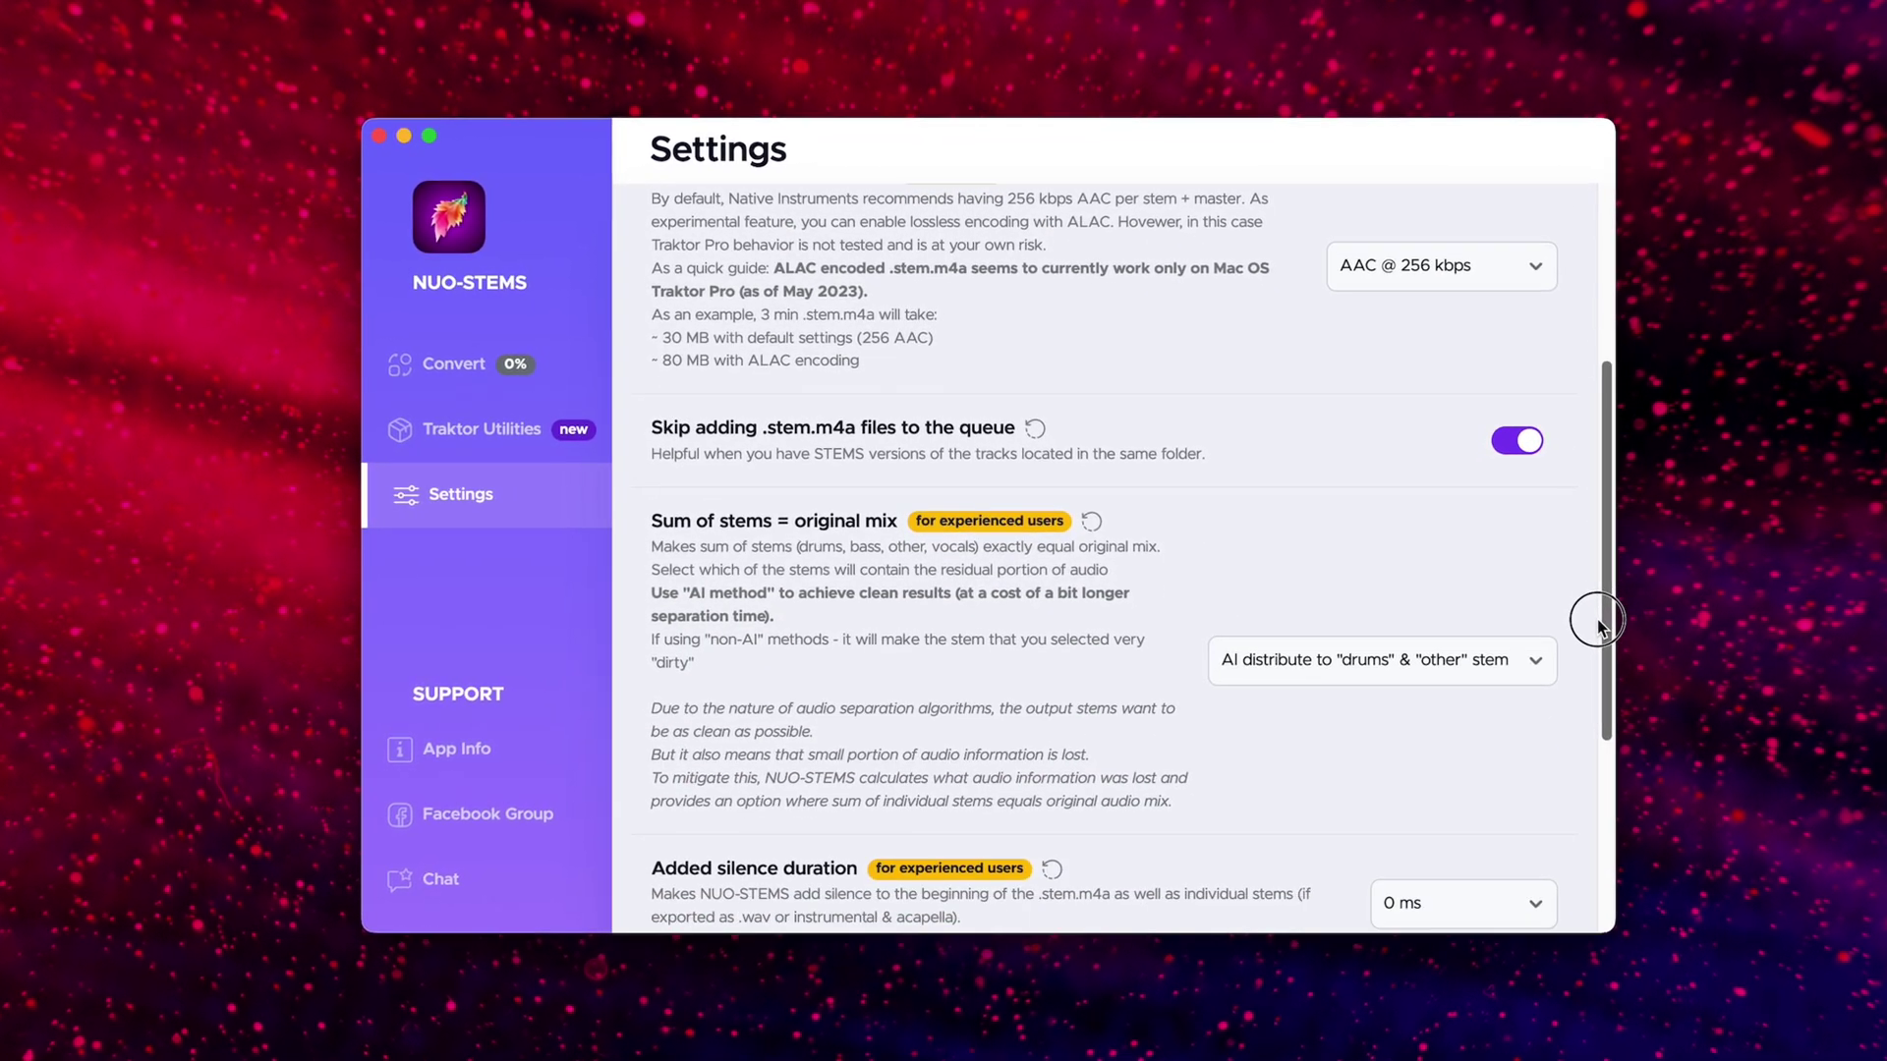
Step: Set the 'Sum of stems = original mix' option to Don't use
left_click(1333, 556)
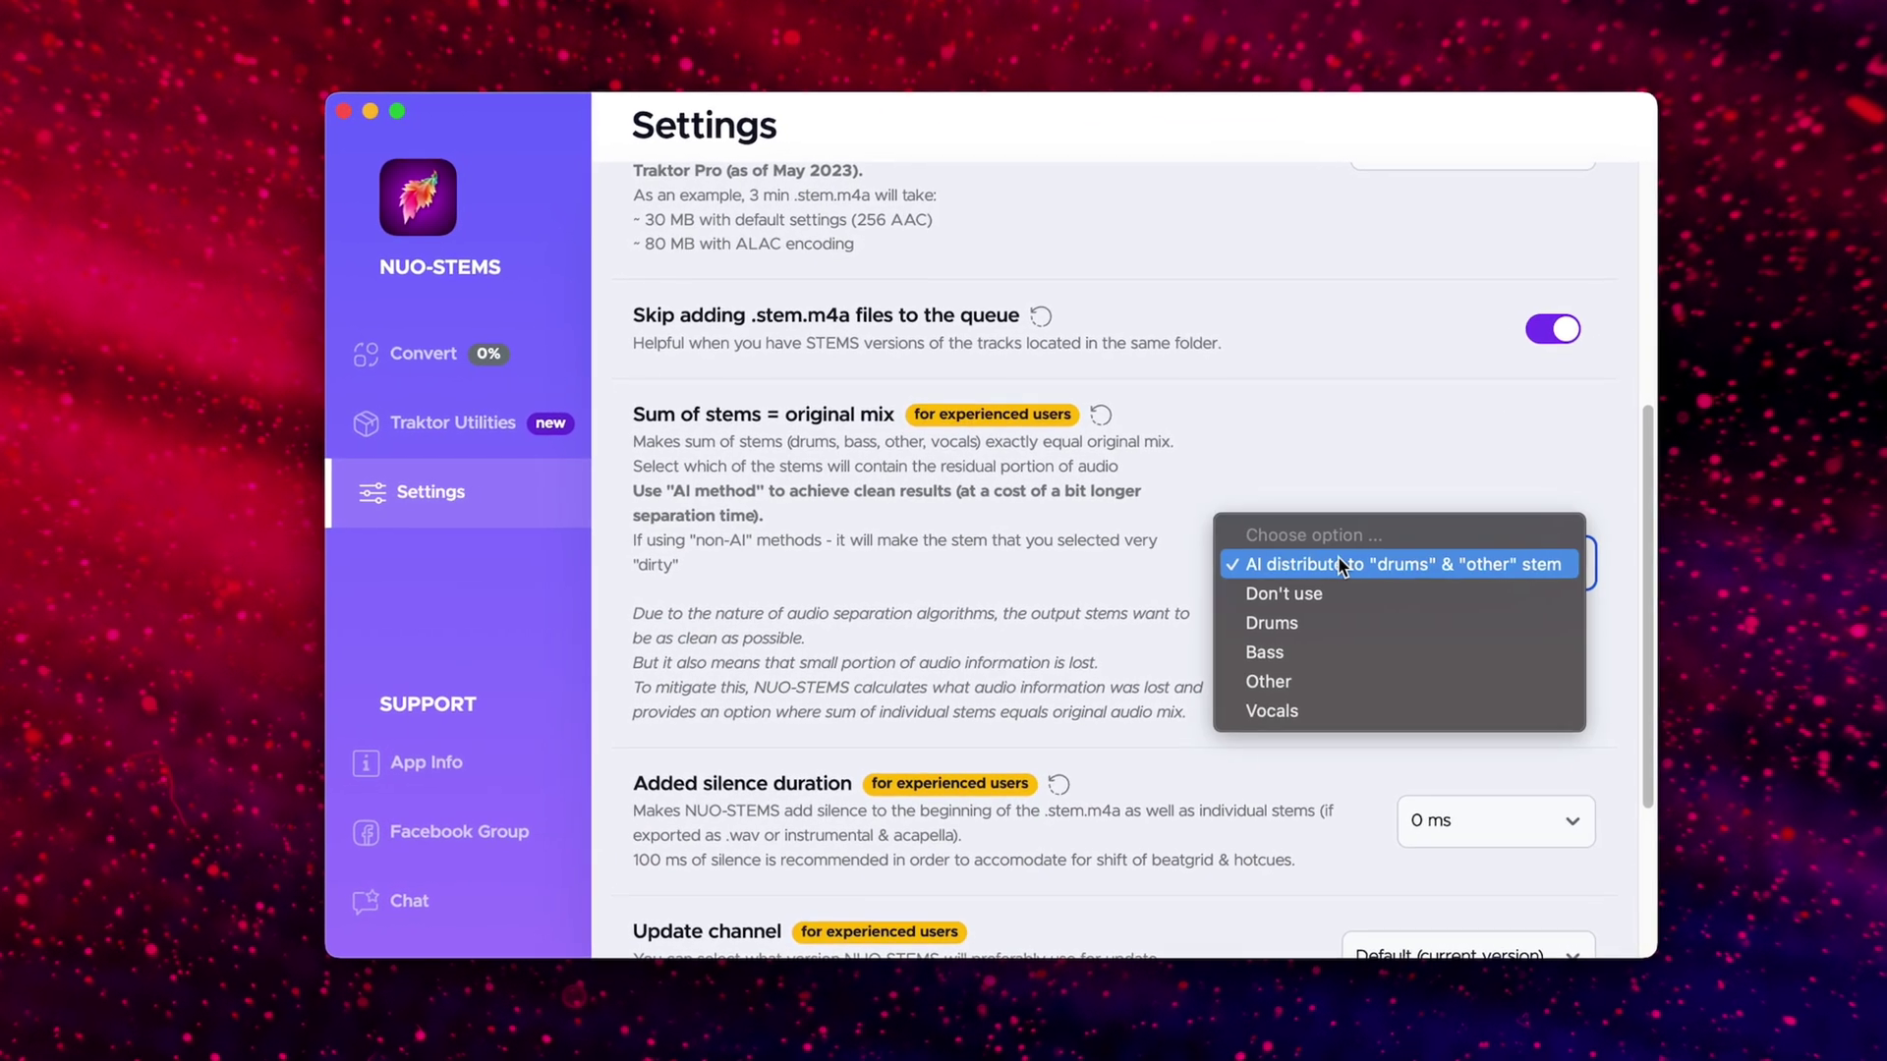
left_click(1325, 594)
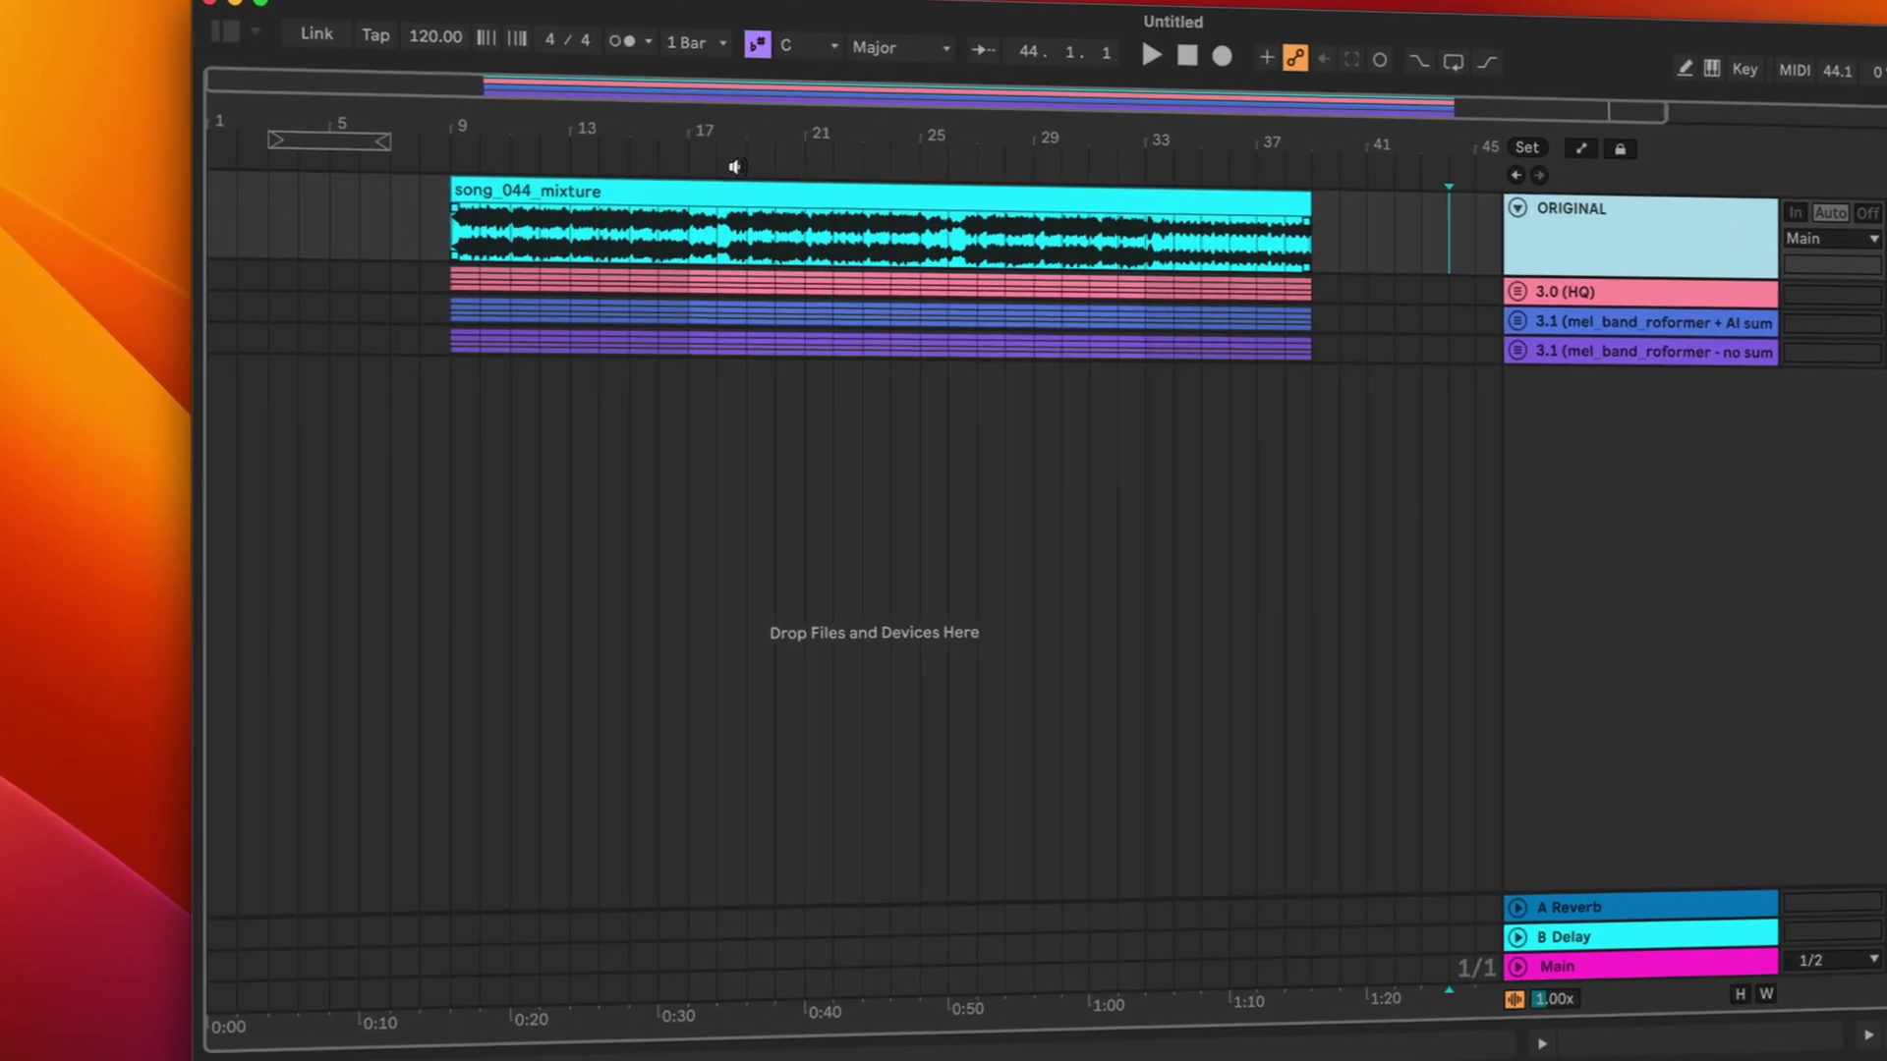
Step: Play the 3.1 mel_band_roformer + AI sum track, then replay song_044_mixture from its start
key("space")
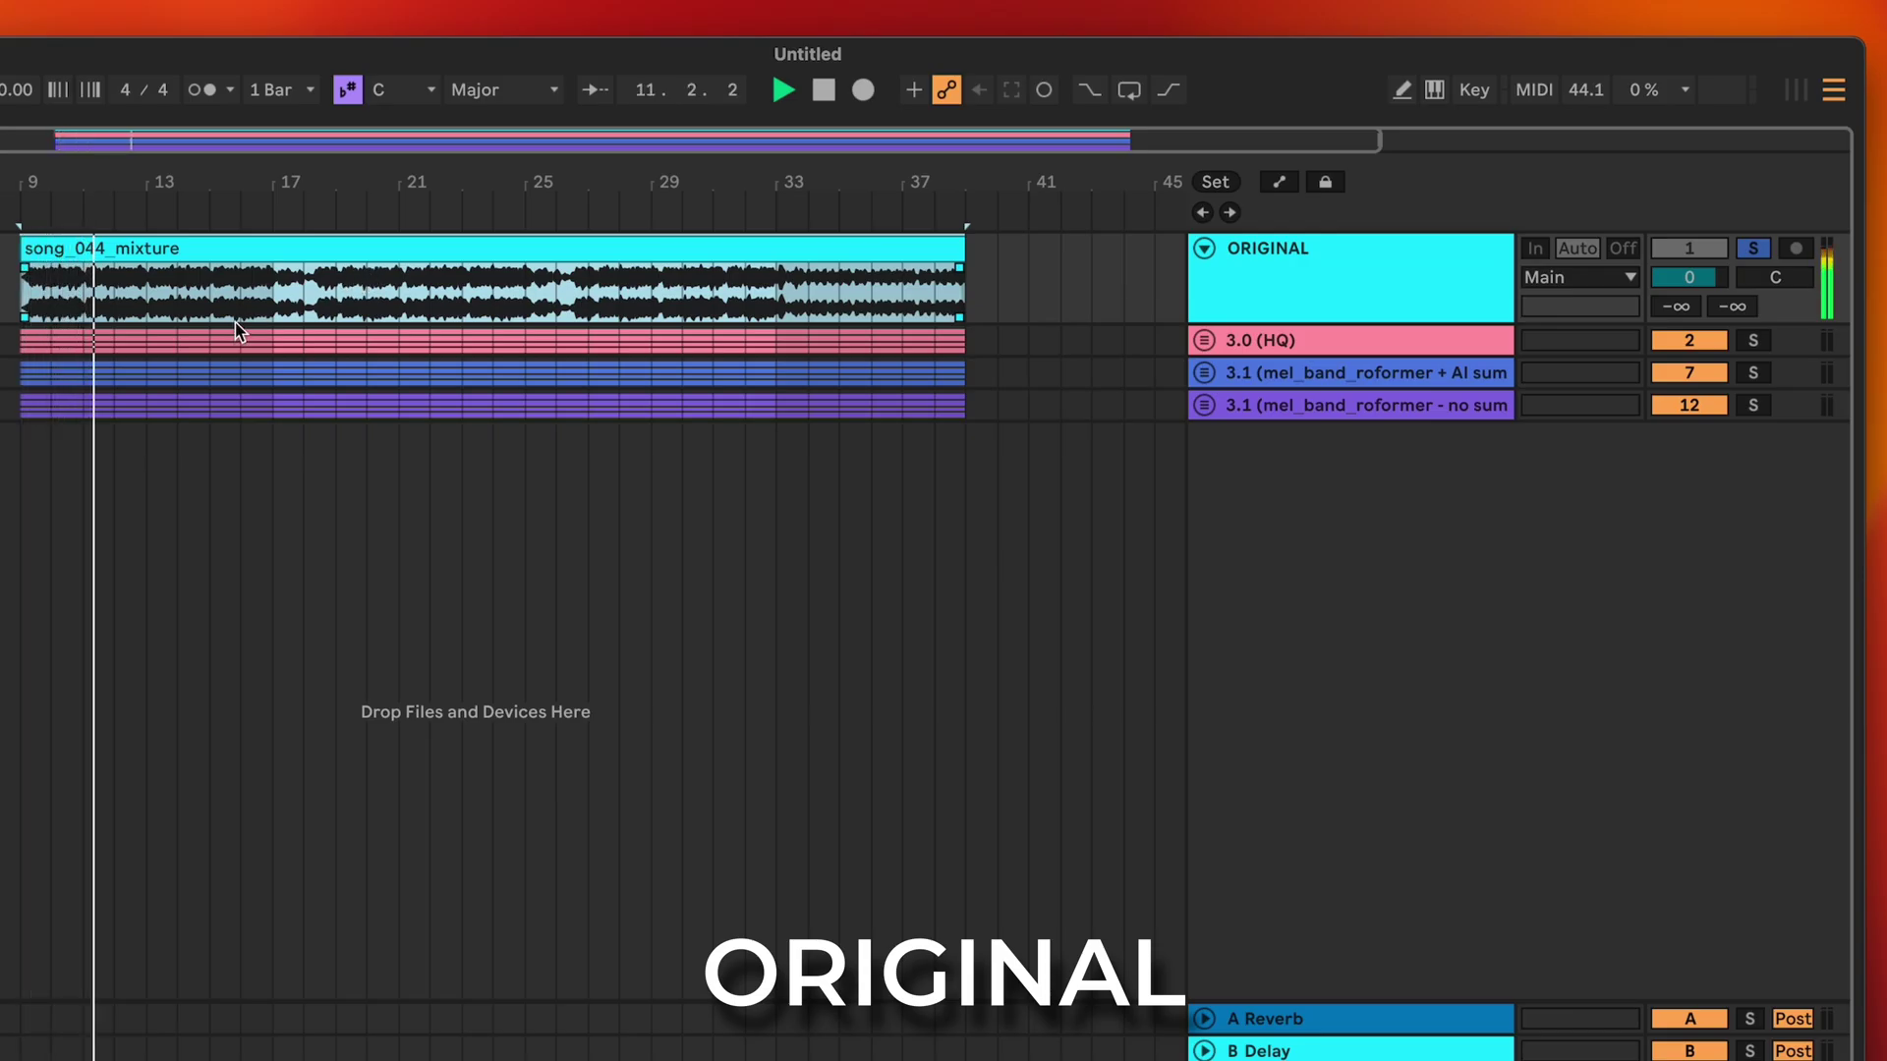
left_click(1319, 374)
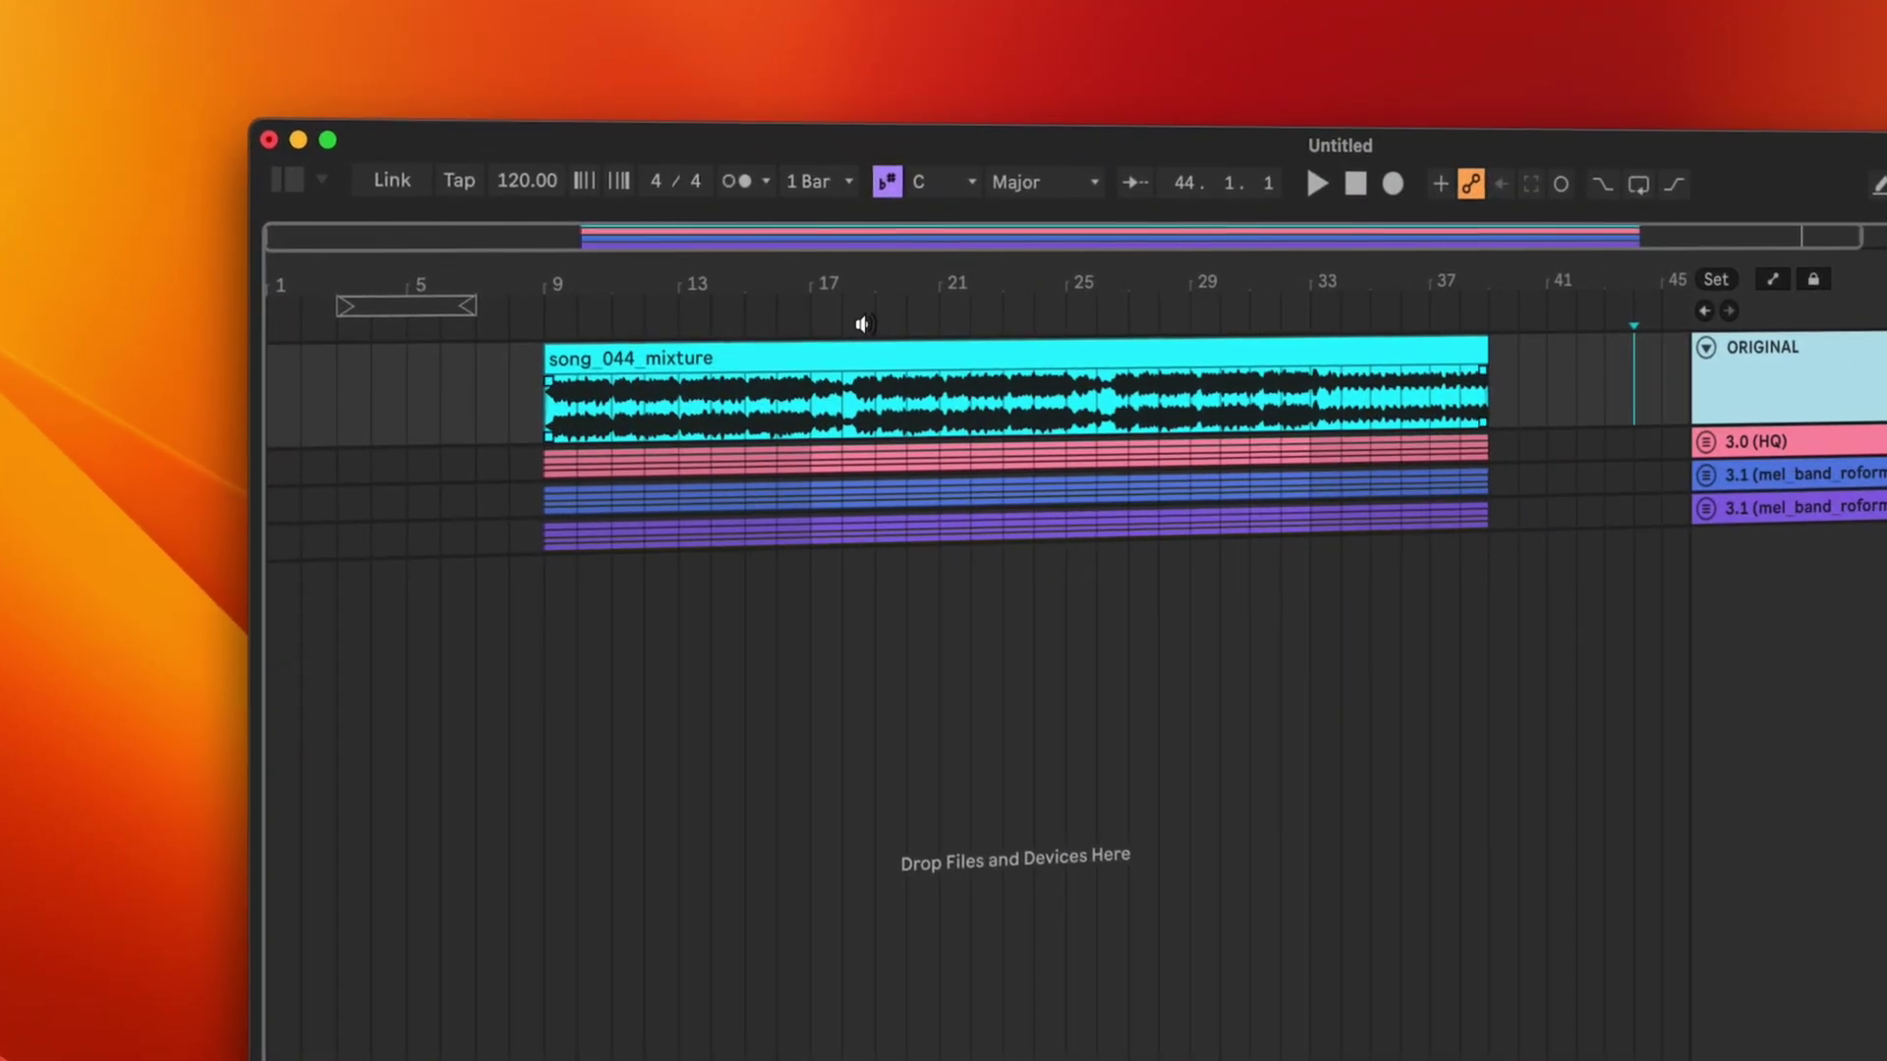
left_click(844, 357)
key("space")
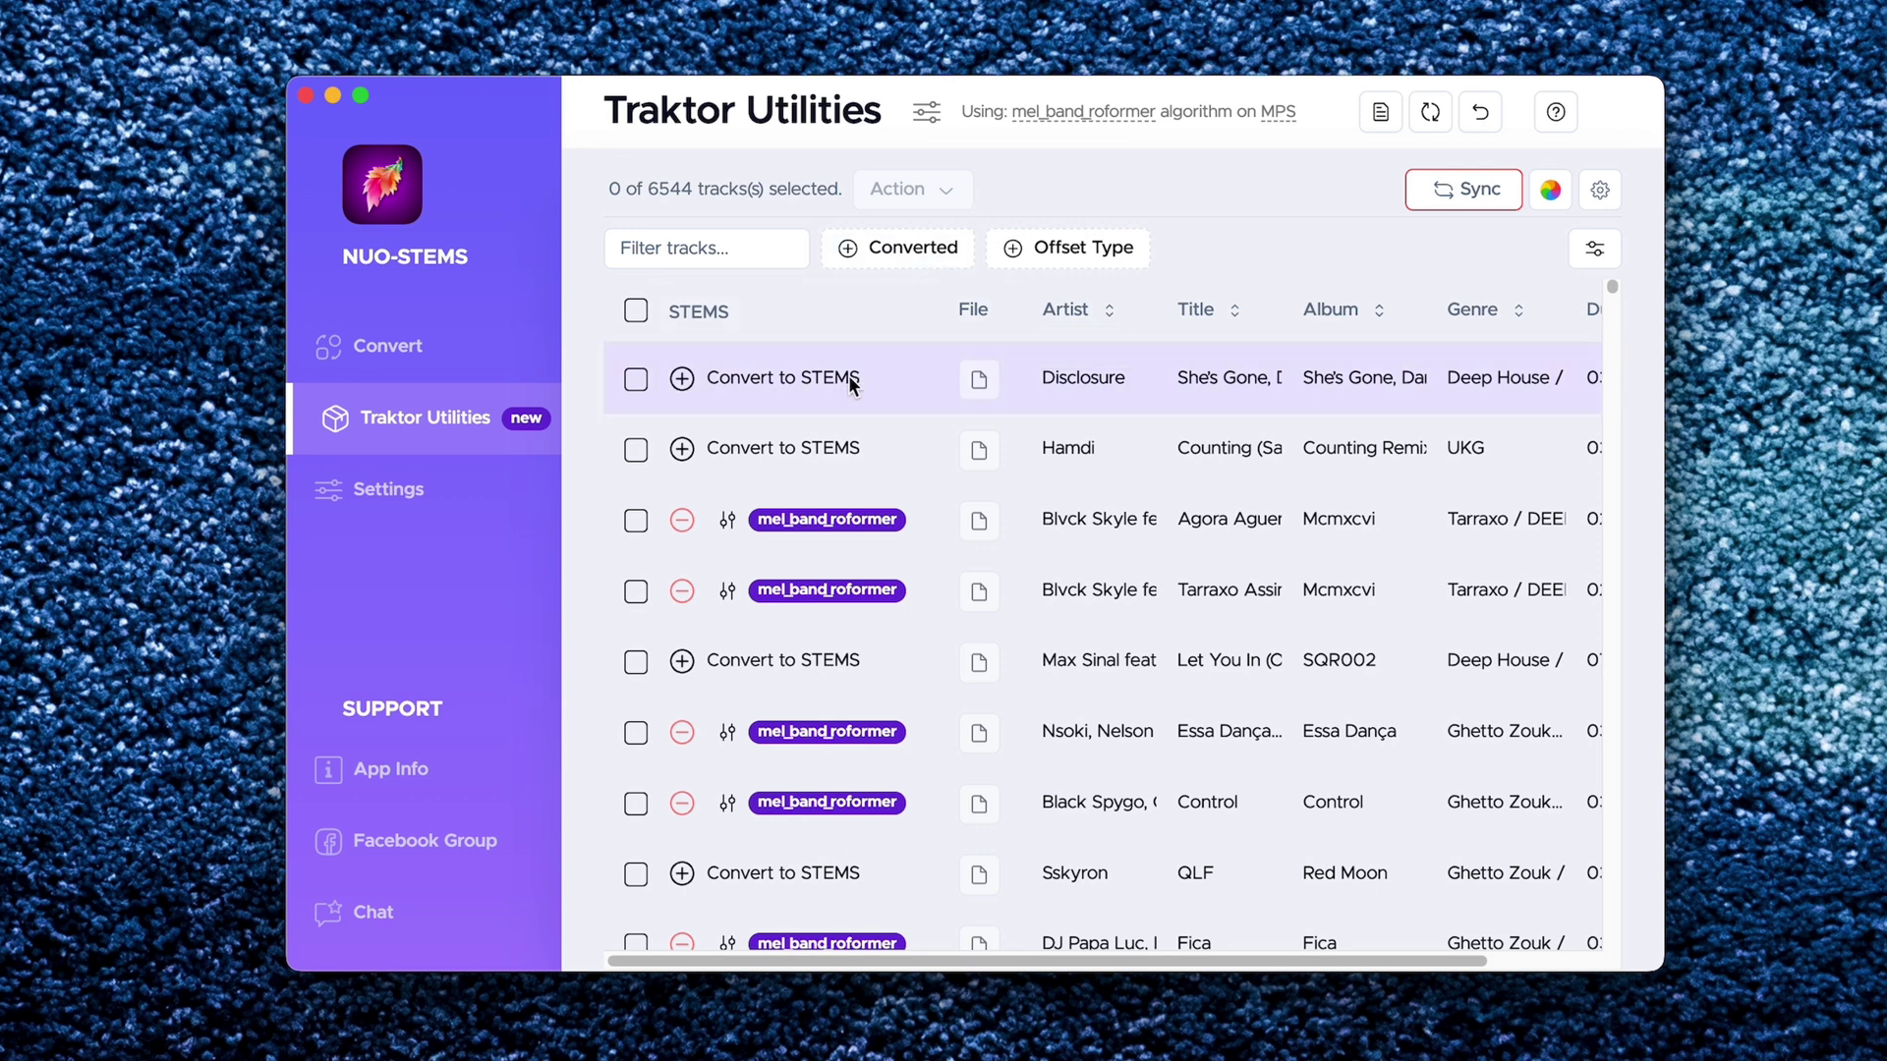
scroll(973, 531, "down", 1)
scroll(973, 538, "down", 2)
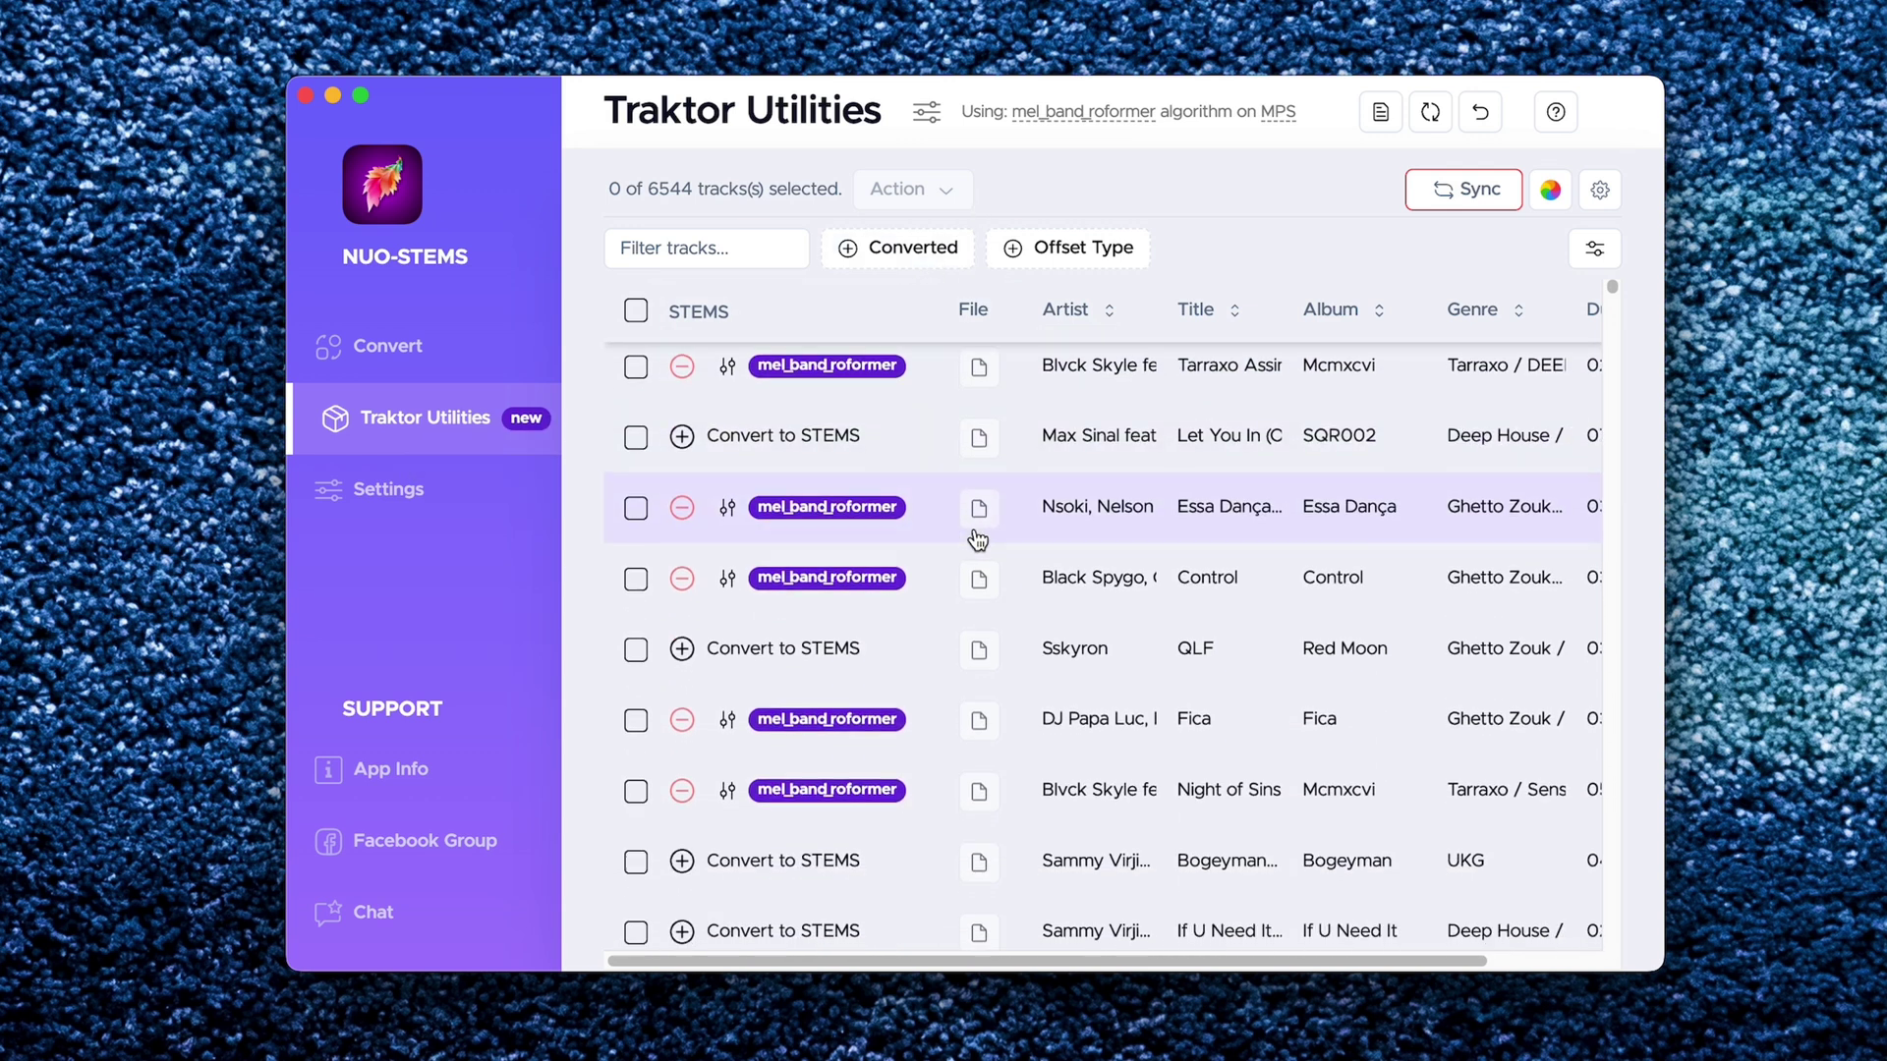
scroll(974, 539, "down", 2)
scroll(974, 541, "down", 1)
scroll(975, 541, "down", 1)
scroll(974, 540, "down", 1)
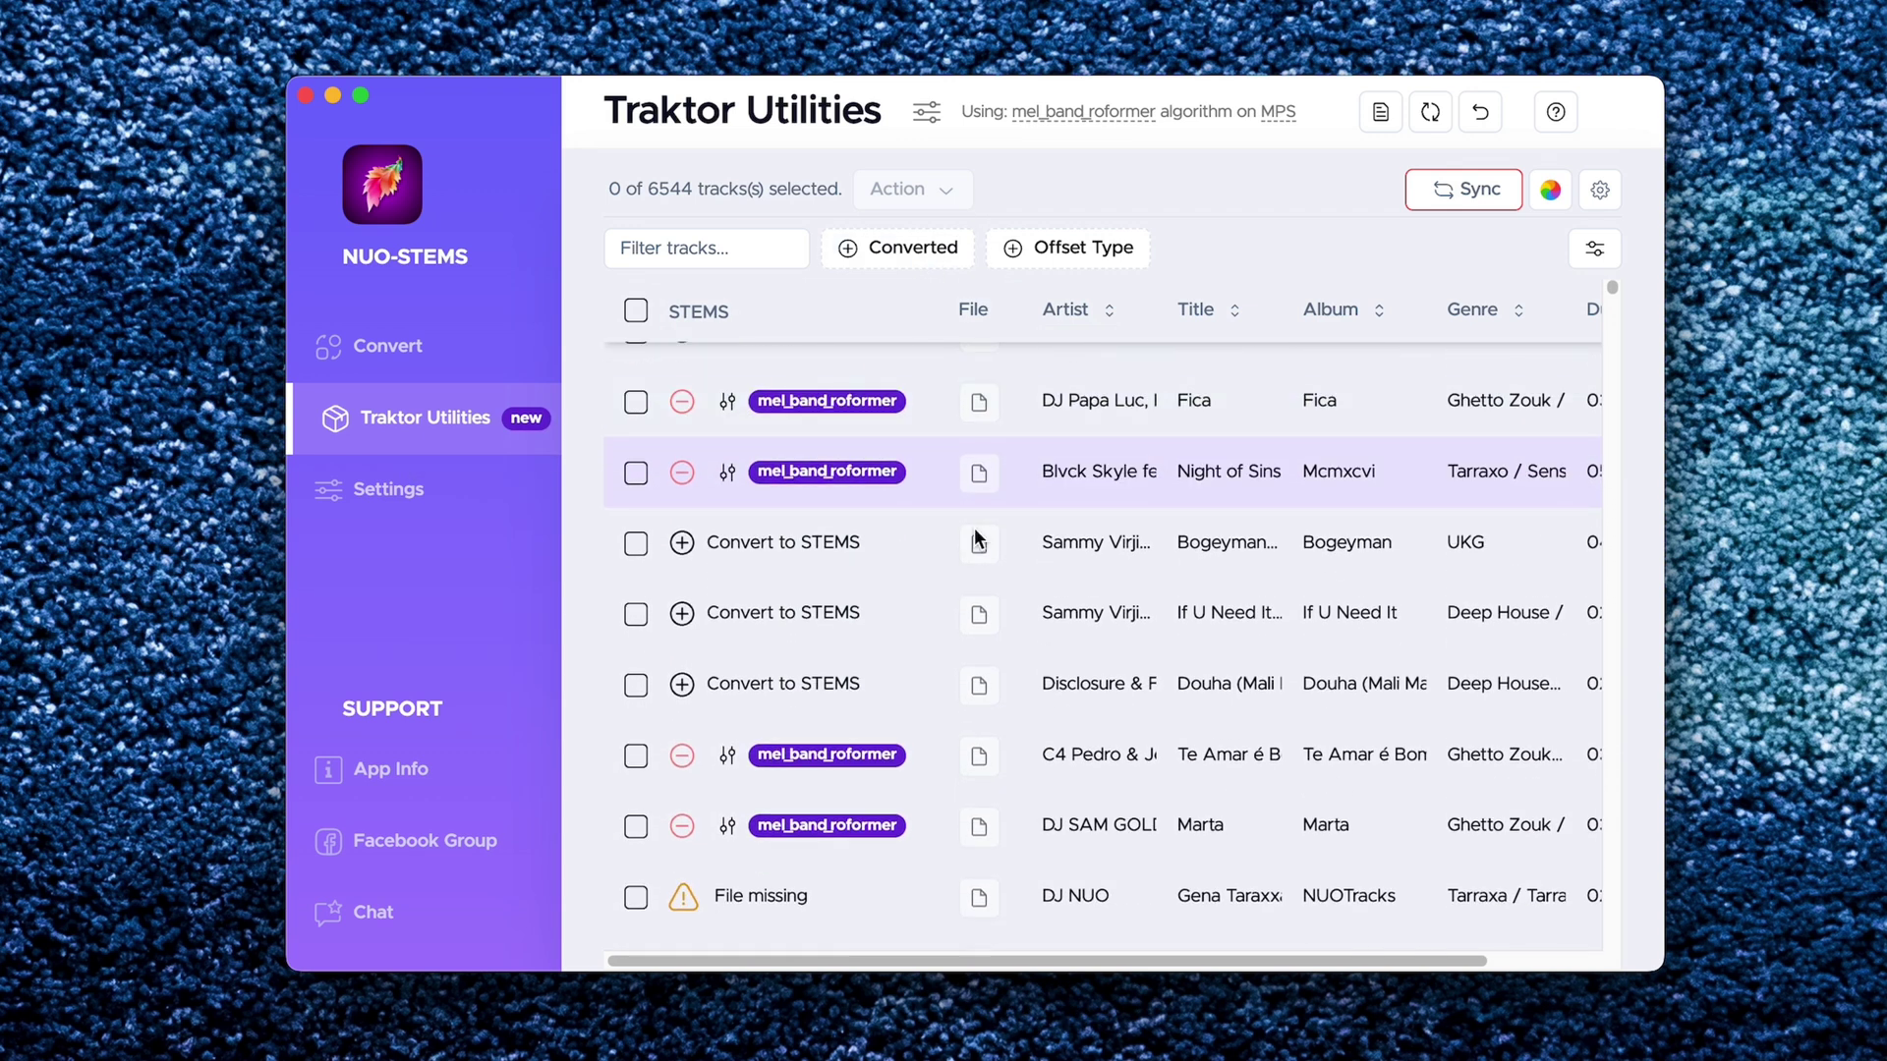
Step: Filter the Converted column to htdemucs_ft, leaving only Dua Lipa's Don't Start Now
left_click(899, 247)
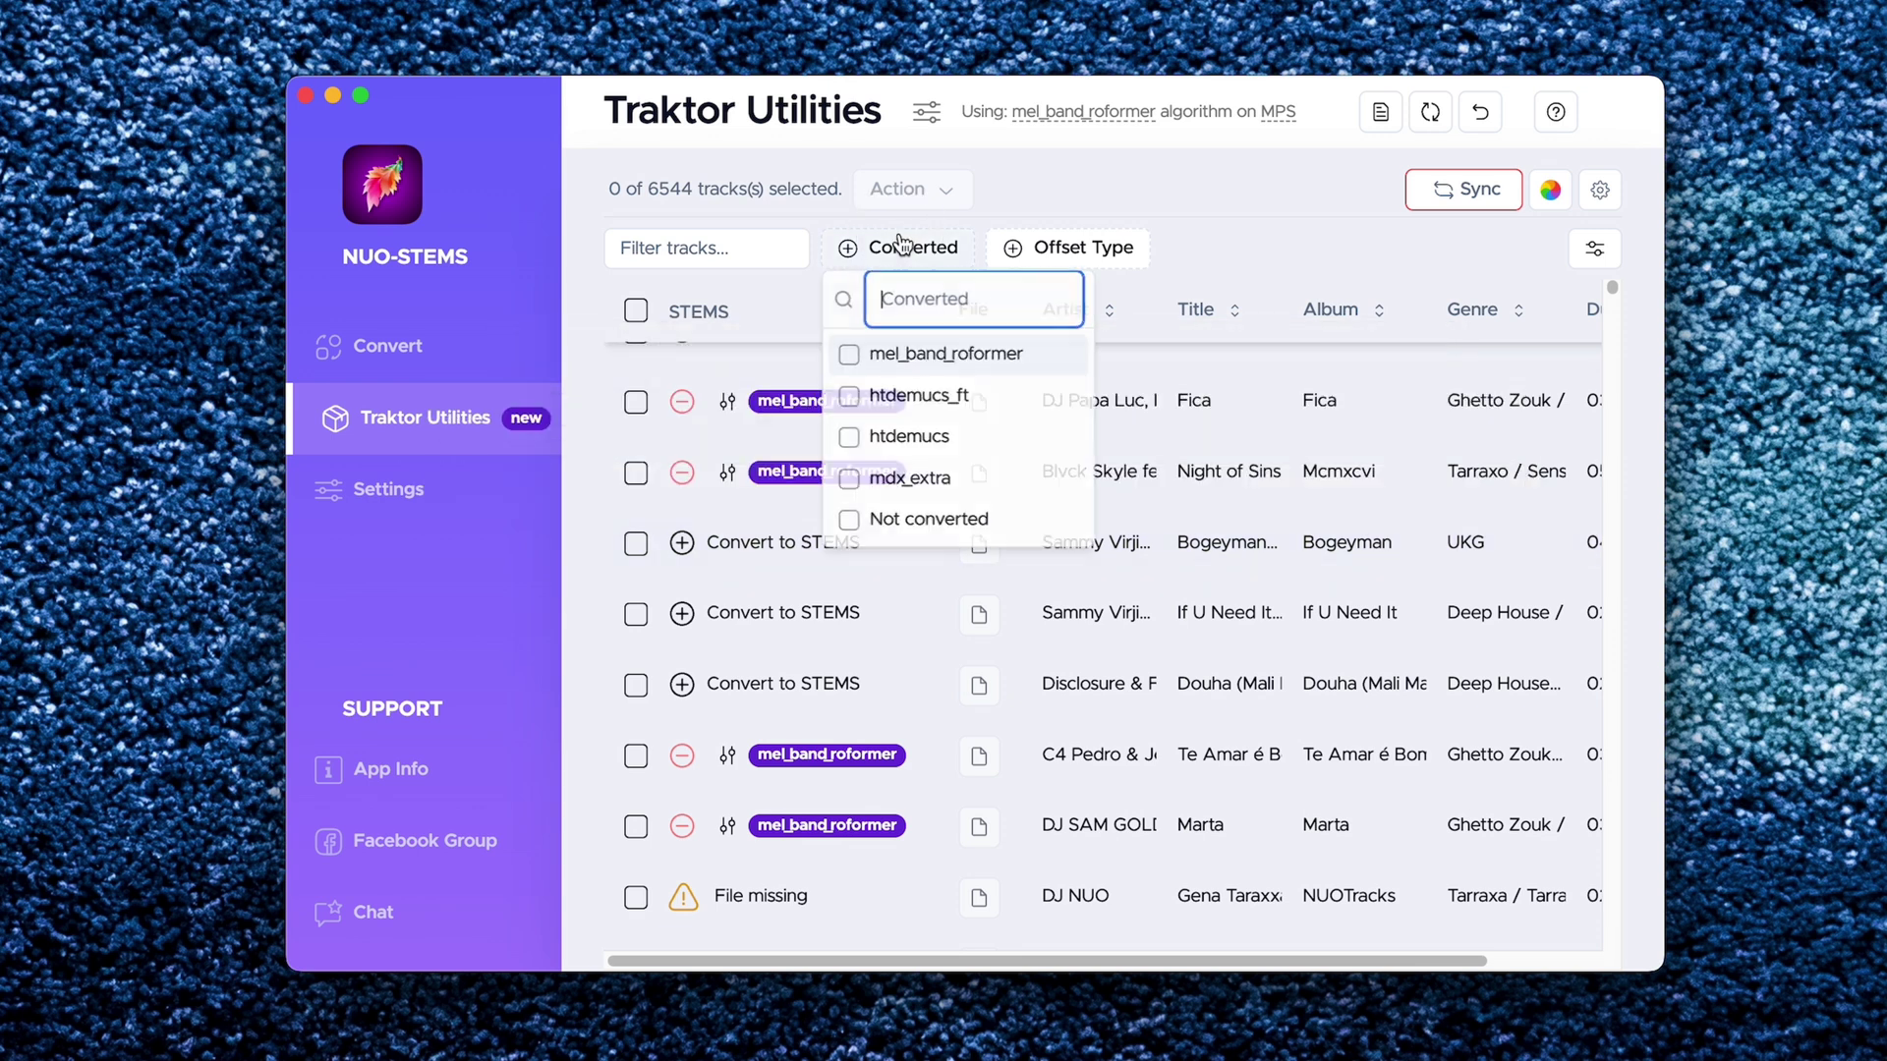
left_click(933, 397)
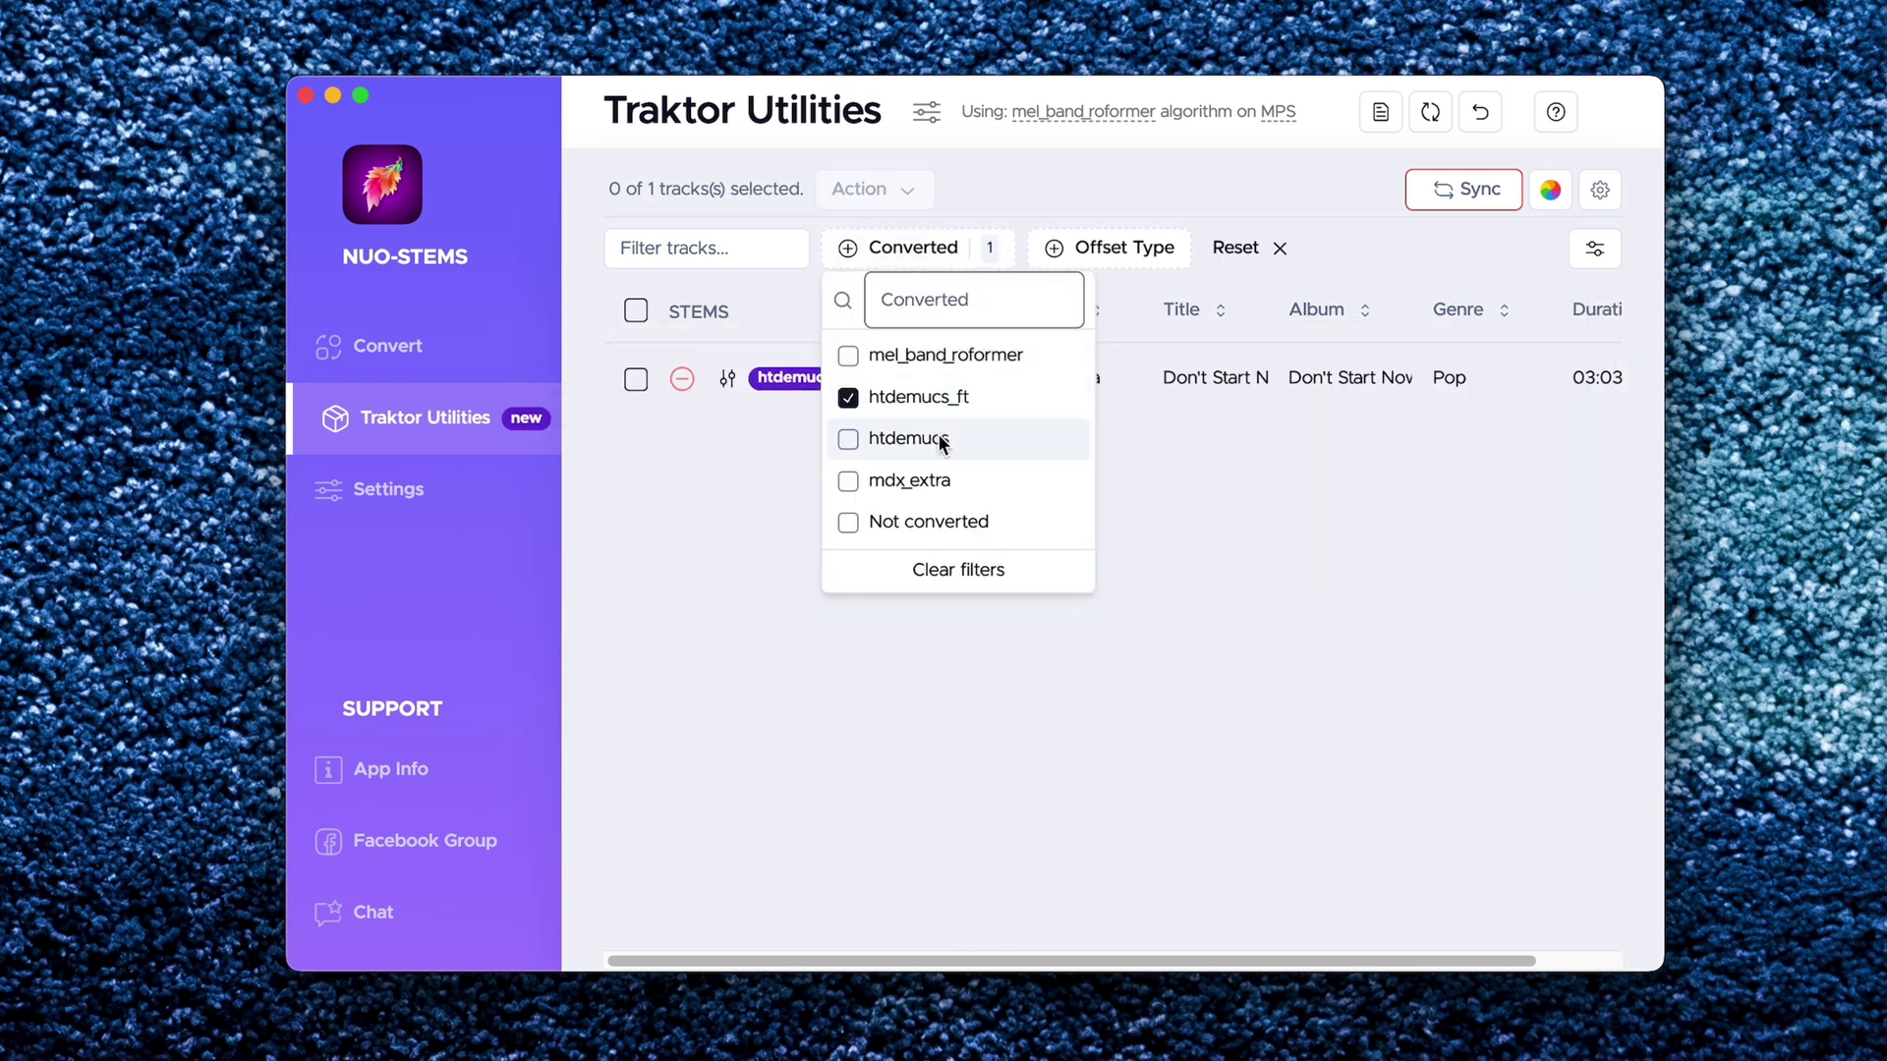
left_click(932, 252)
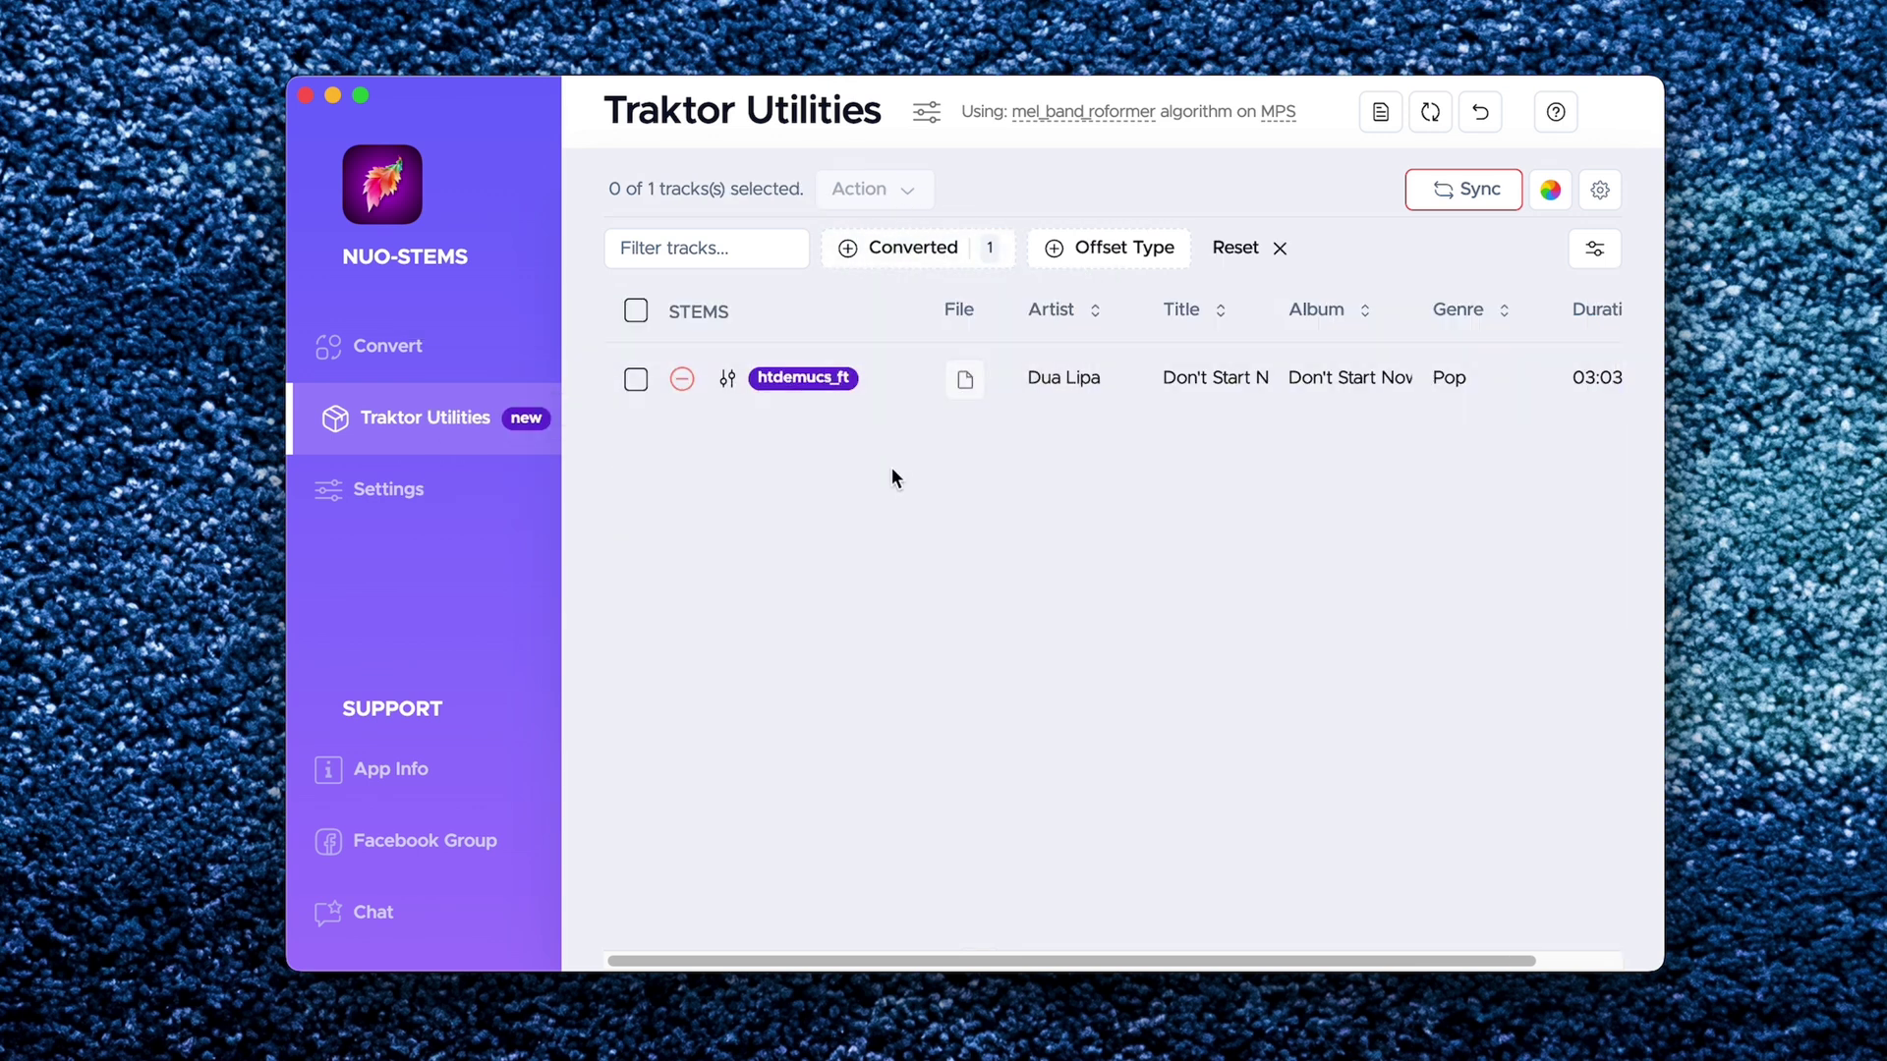
Step: Select Dua Lipa's Don't Start Now and apply the Settings stem colours to all STEMS files
left_click(639, 384)
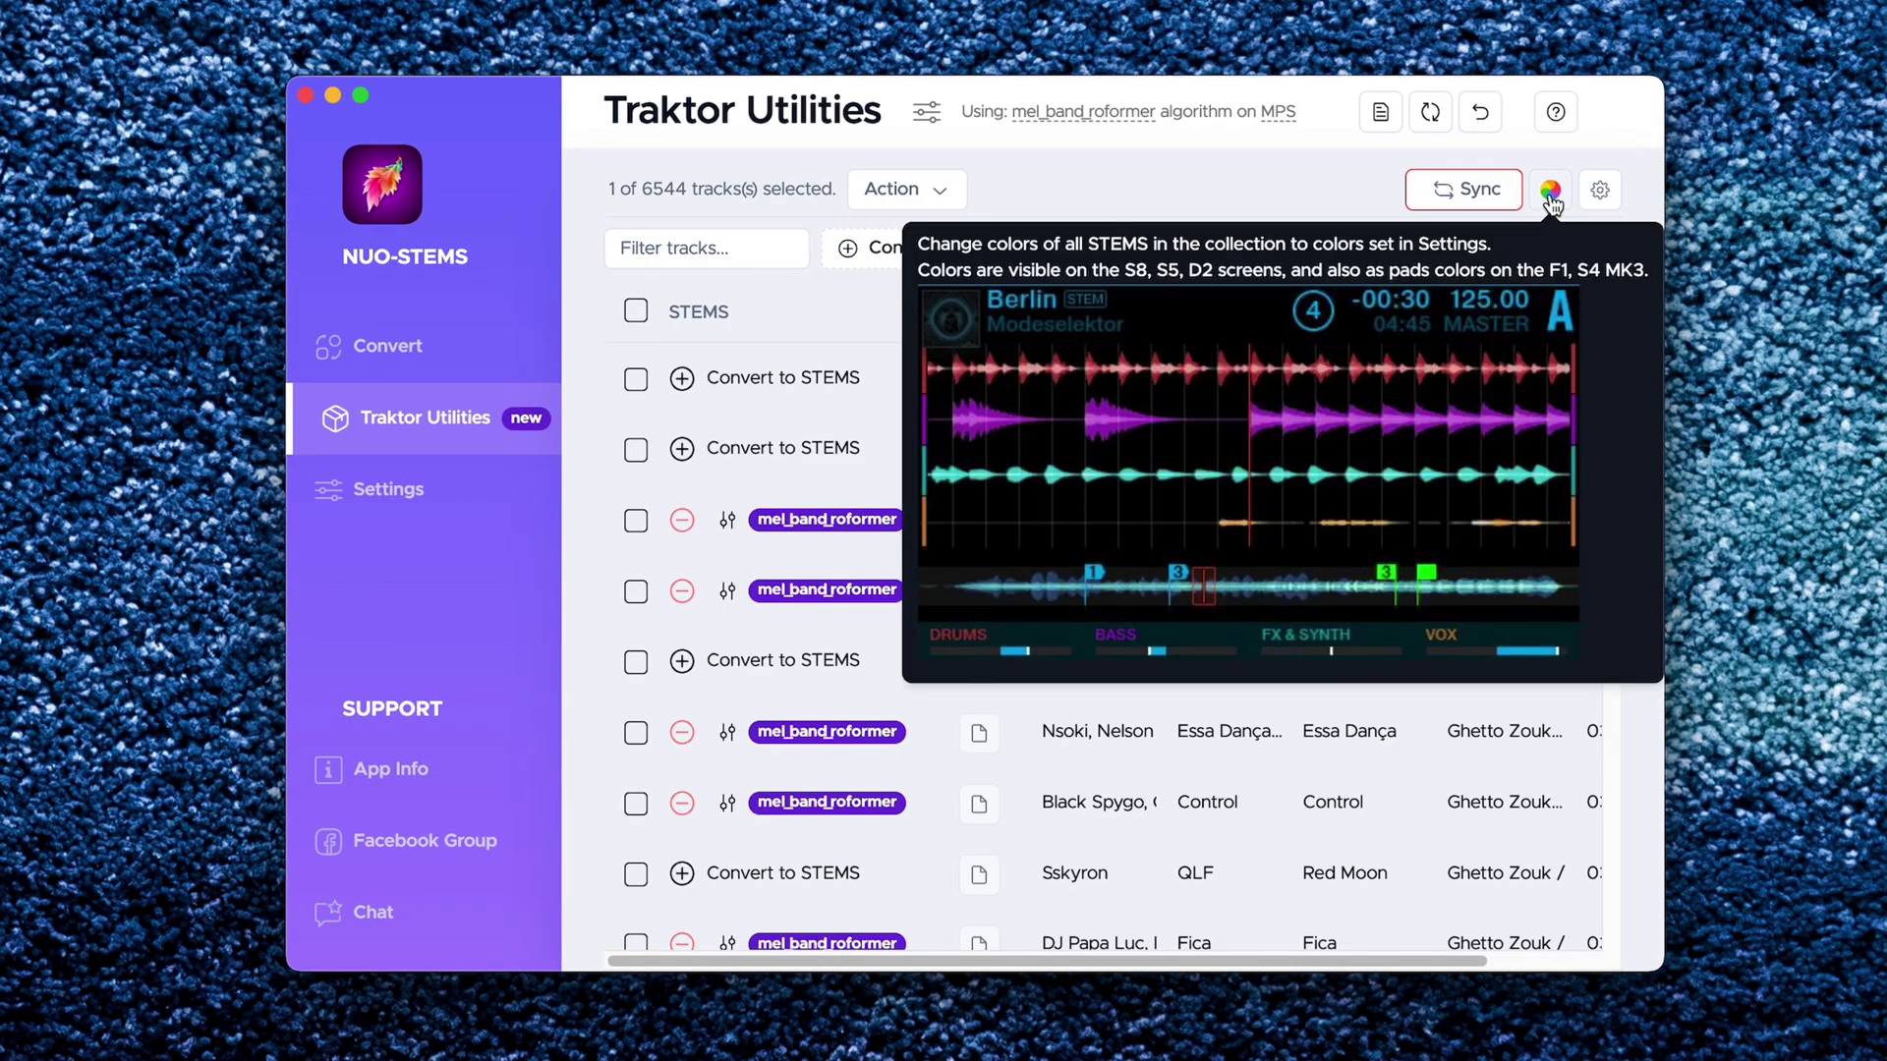
left_click(1549, 194)
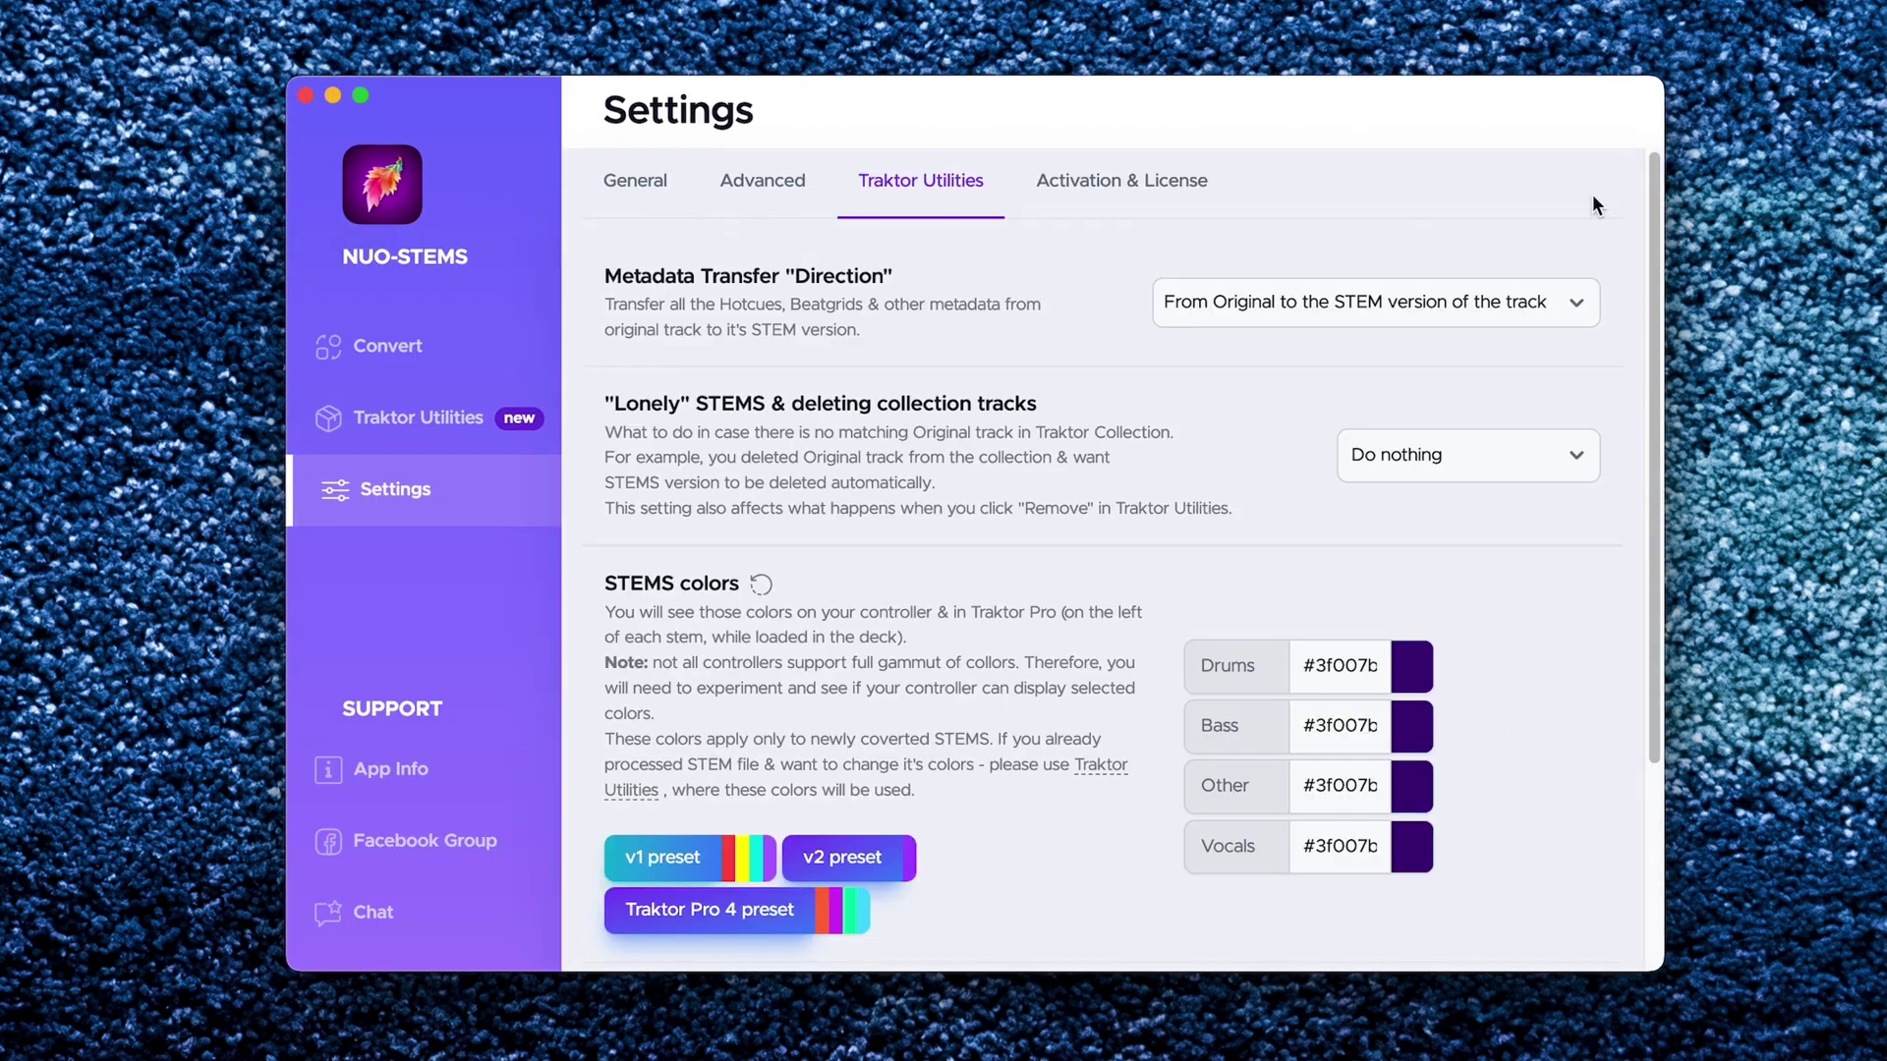
scroll(1171, 524, "down", 2)
scroll(1174, 516, "down", 1)
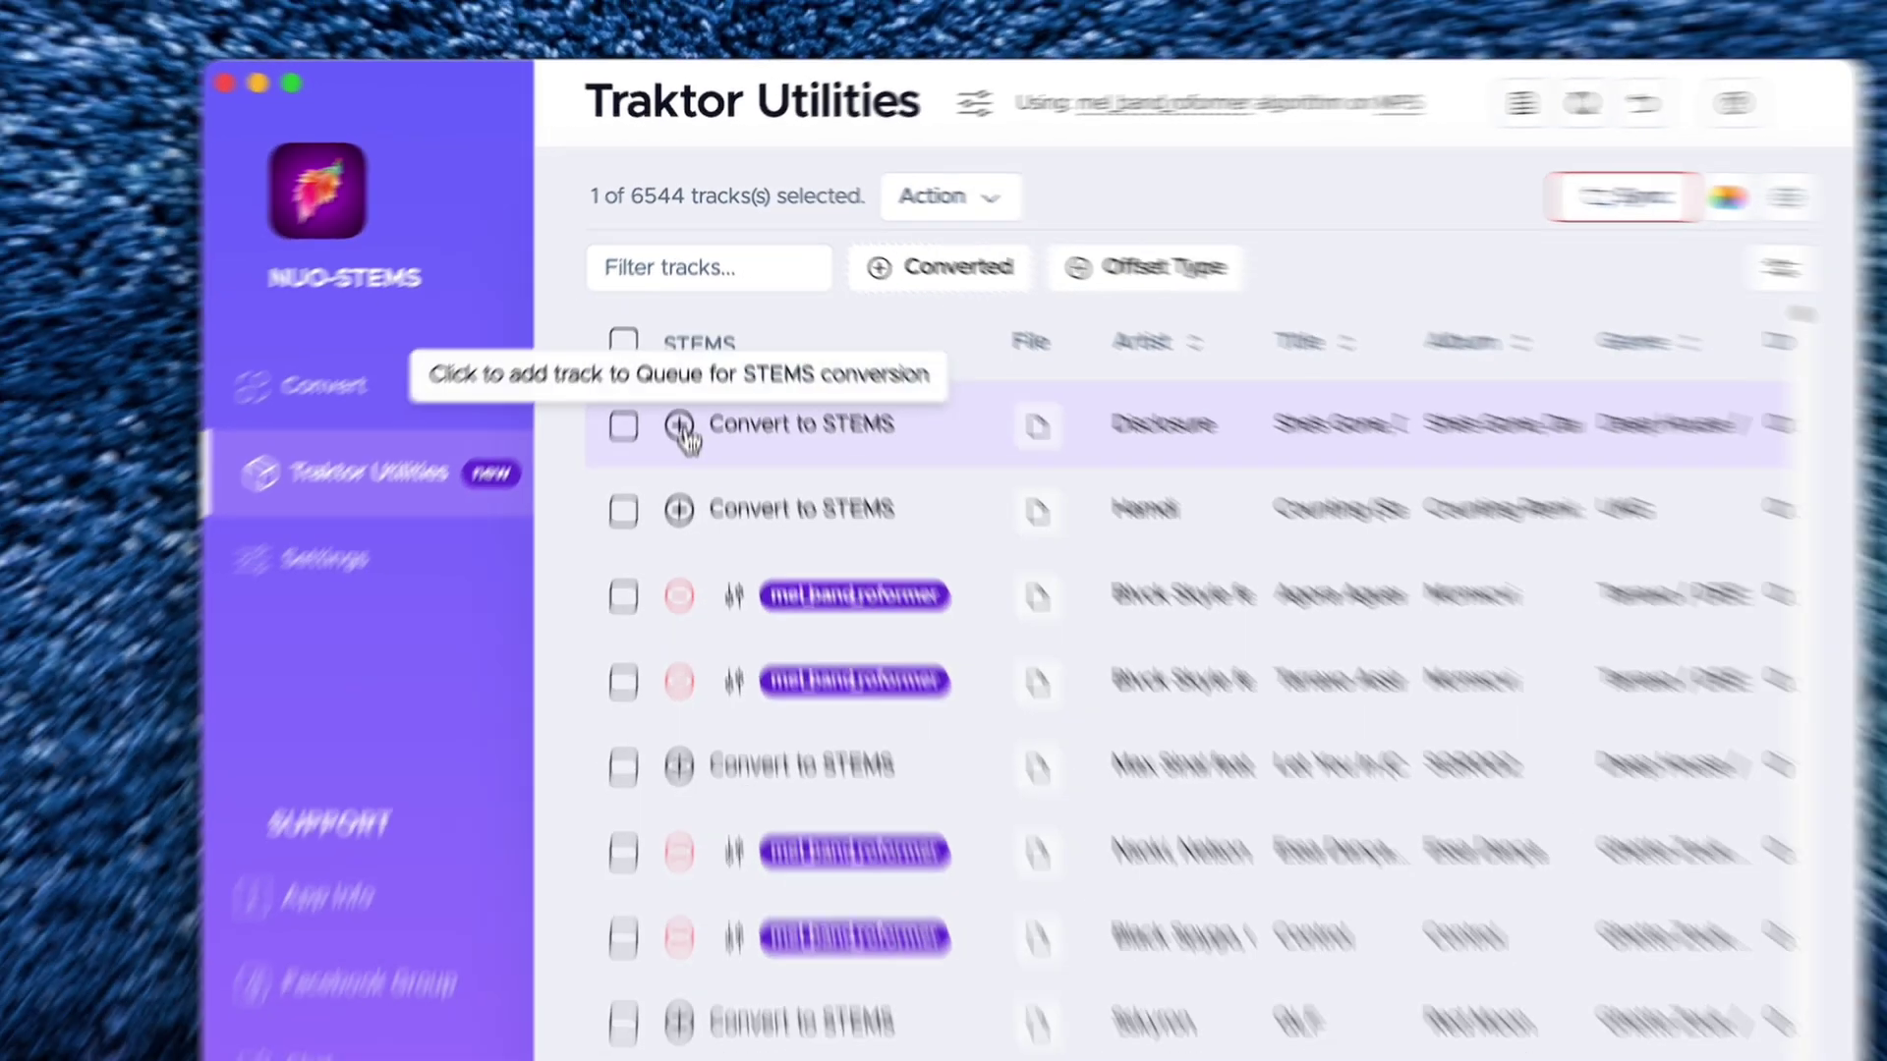
Step: Add She's Gone, Dance On to the STEMS queue as a Traktor track and view the queue
left_click(674, 489)
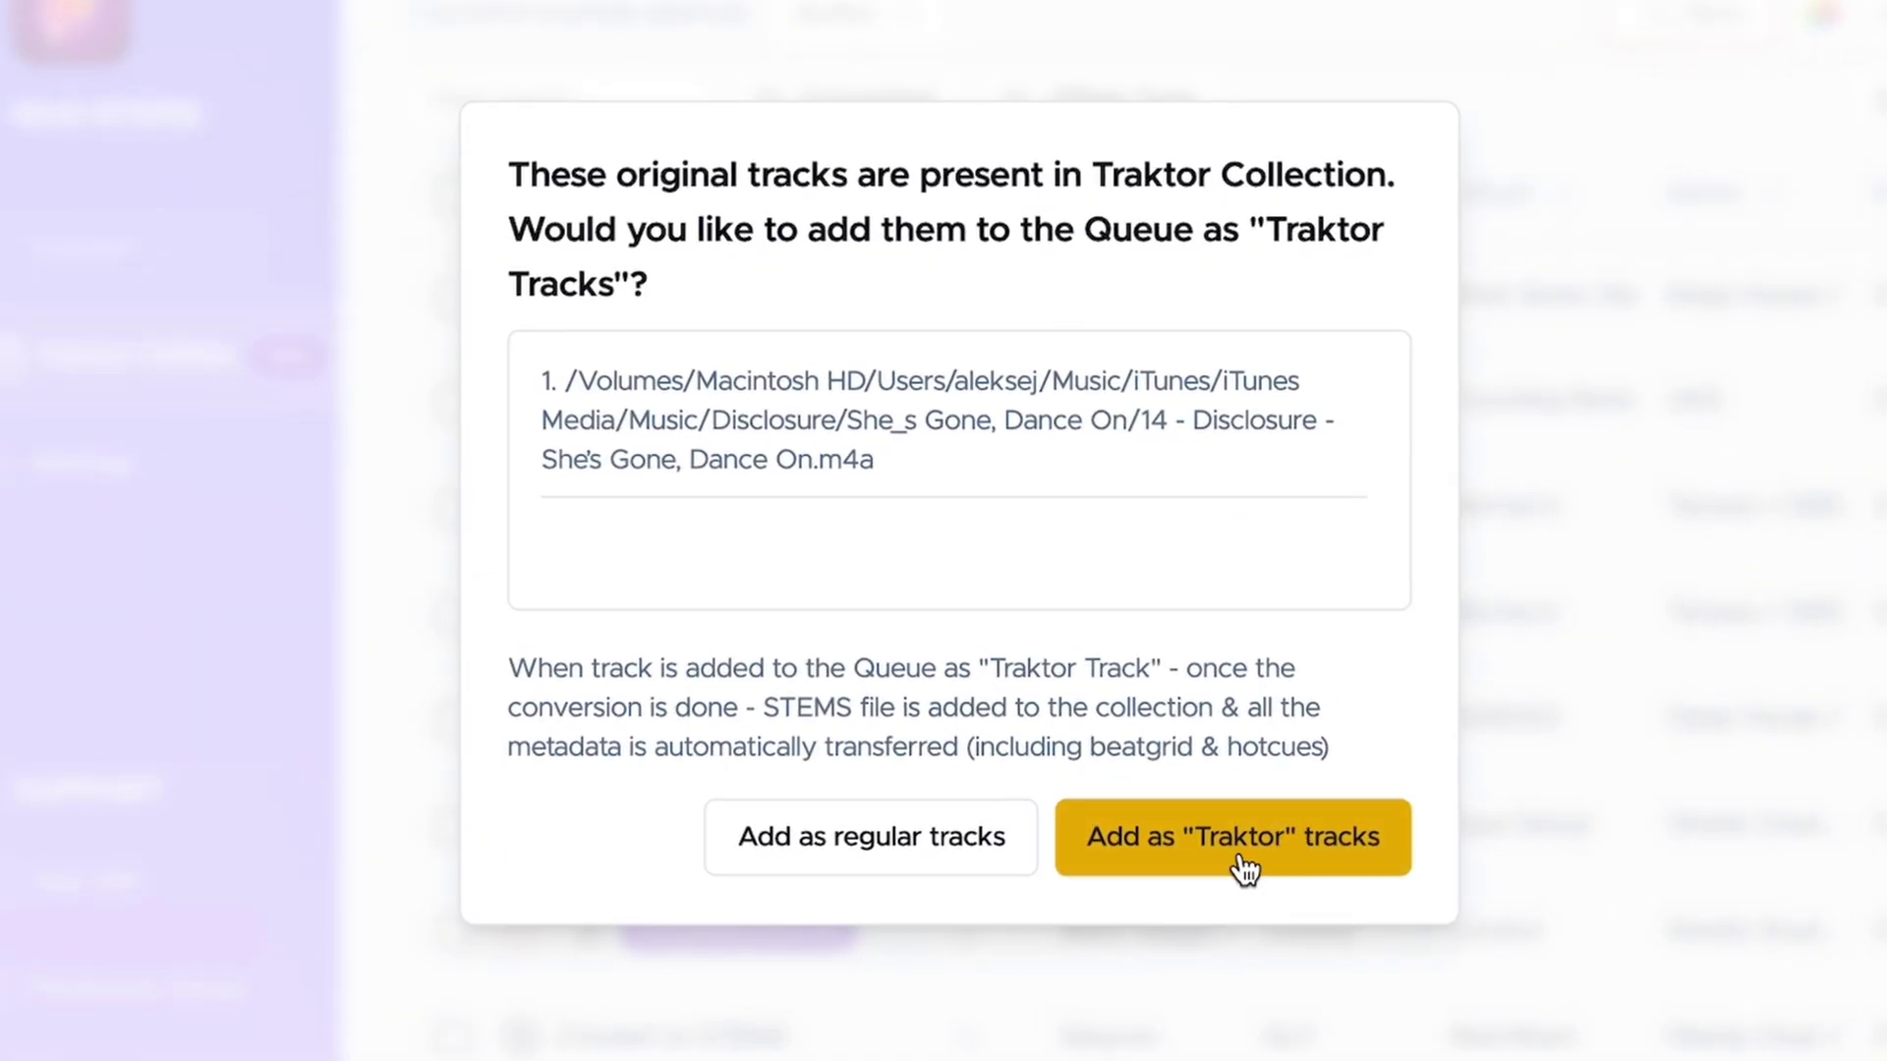
left_click(1243, 868)
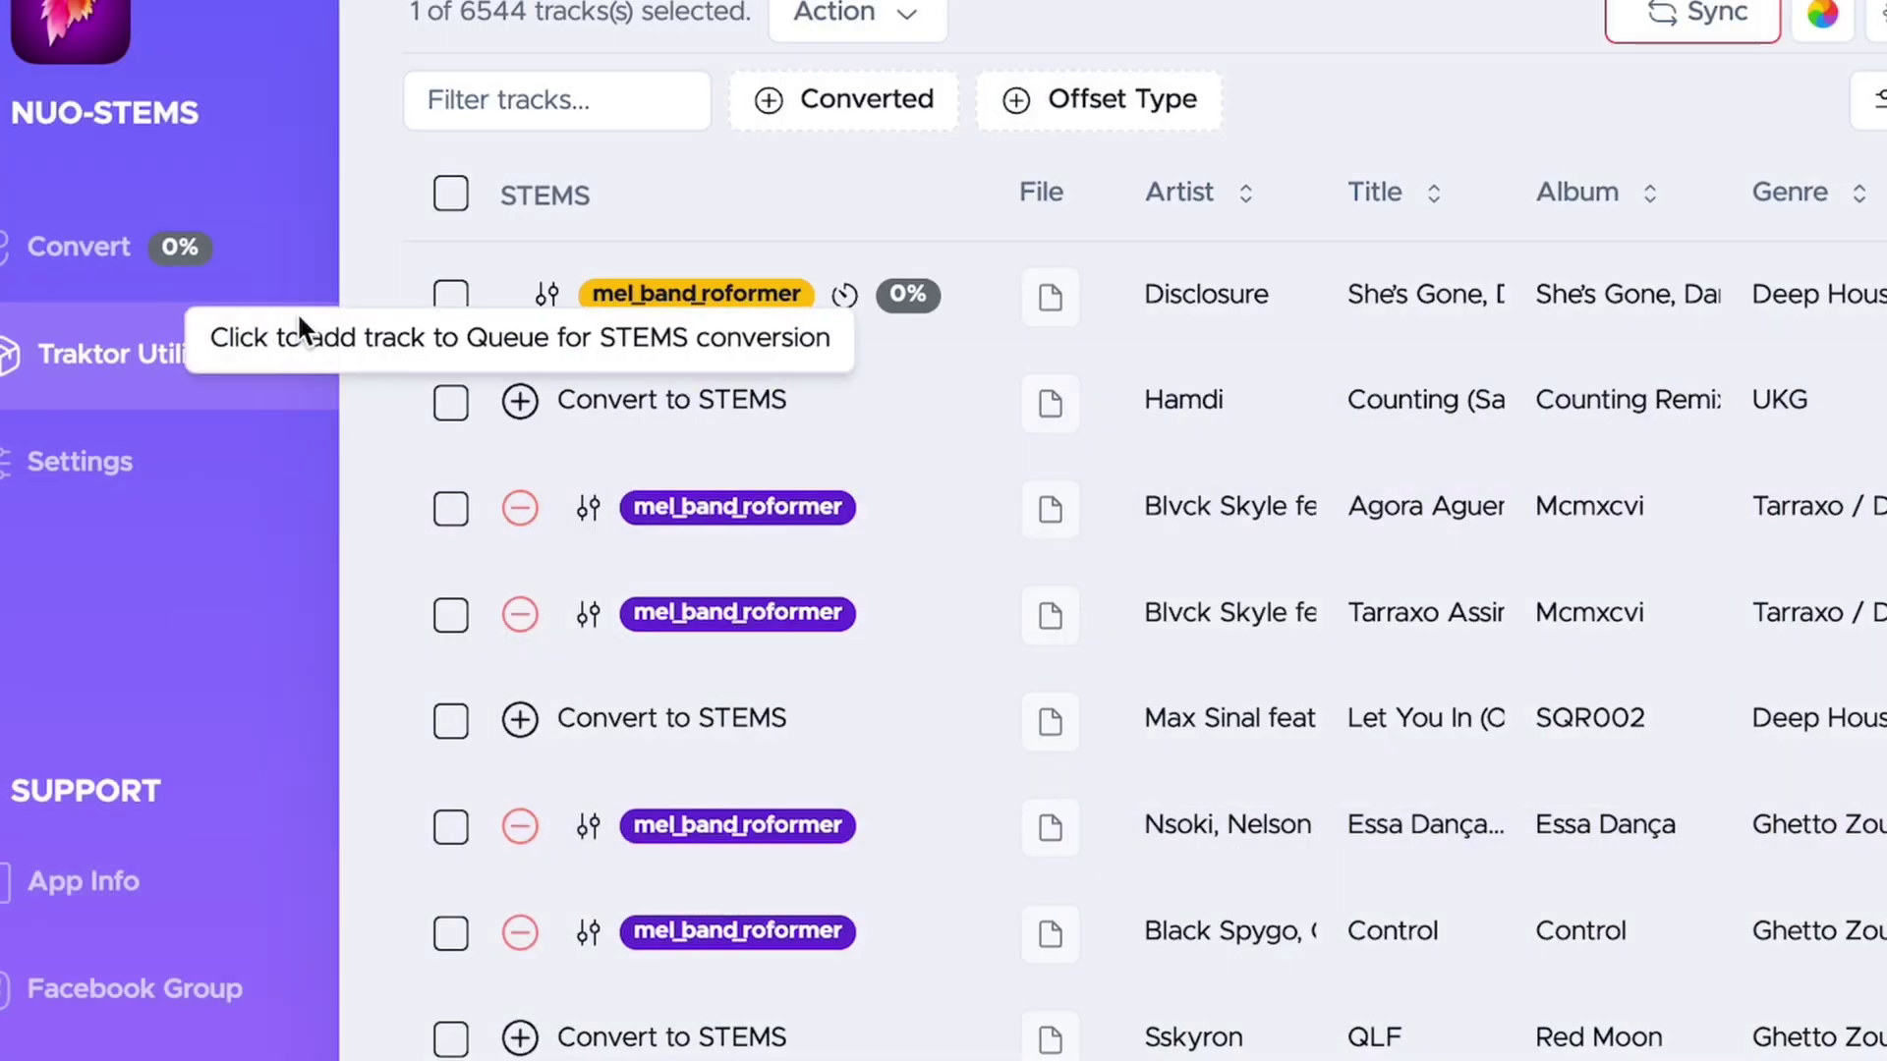
left_click(179, 277)
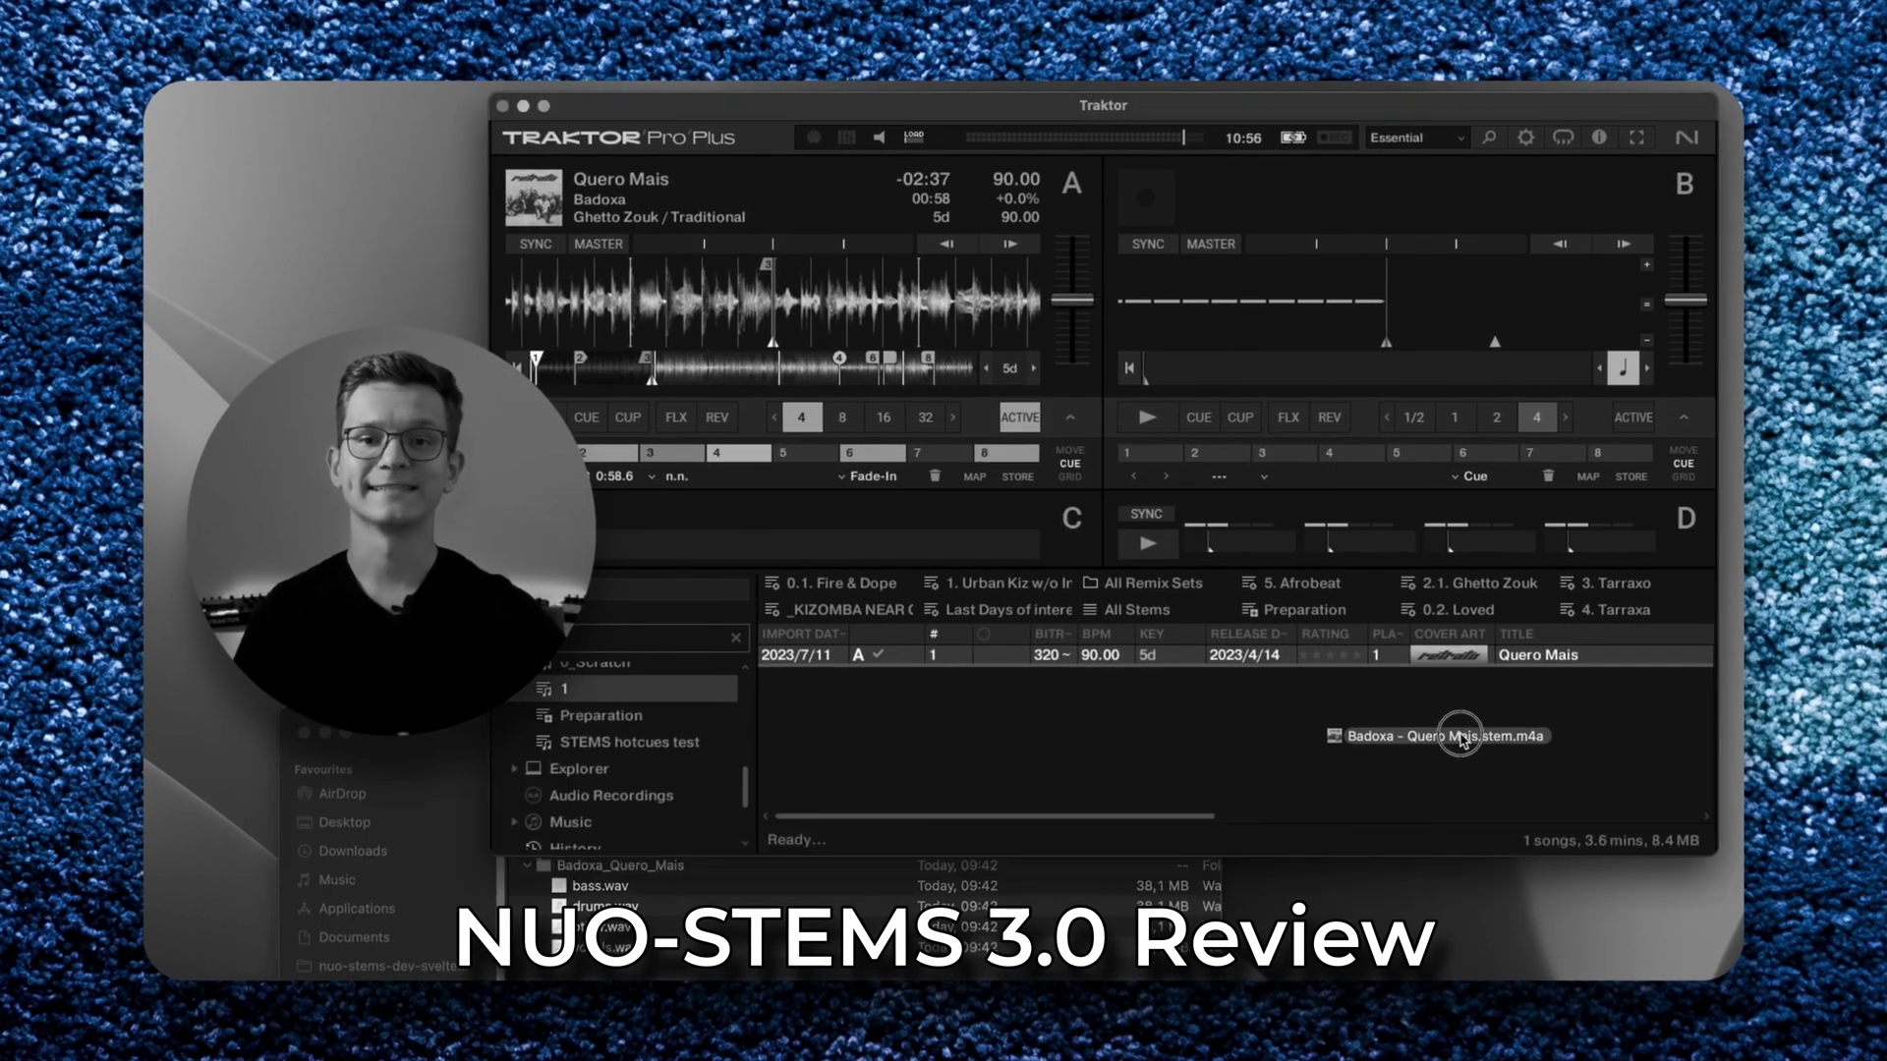
Step: Drag the Quero Mais stem.m4a into the Traktor playlist and load it onto deck B
left_click_drag(670, 843, 1297, 745)
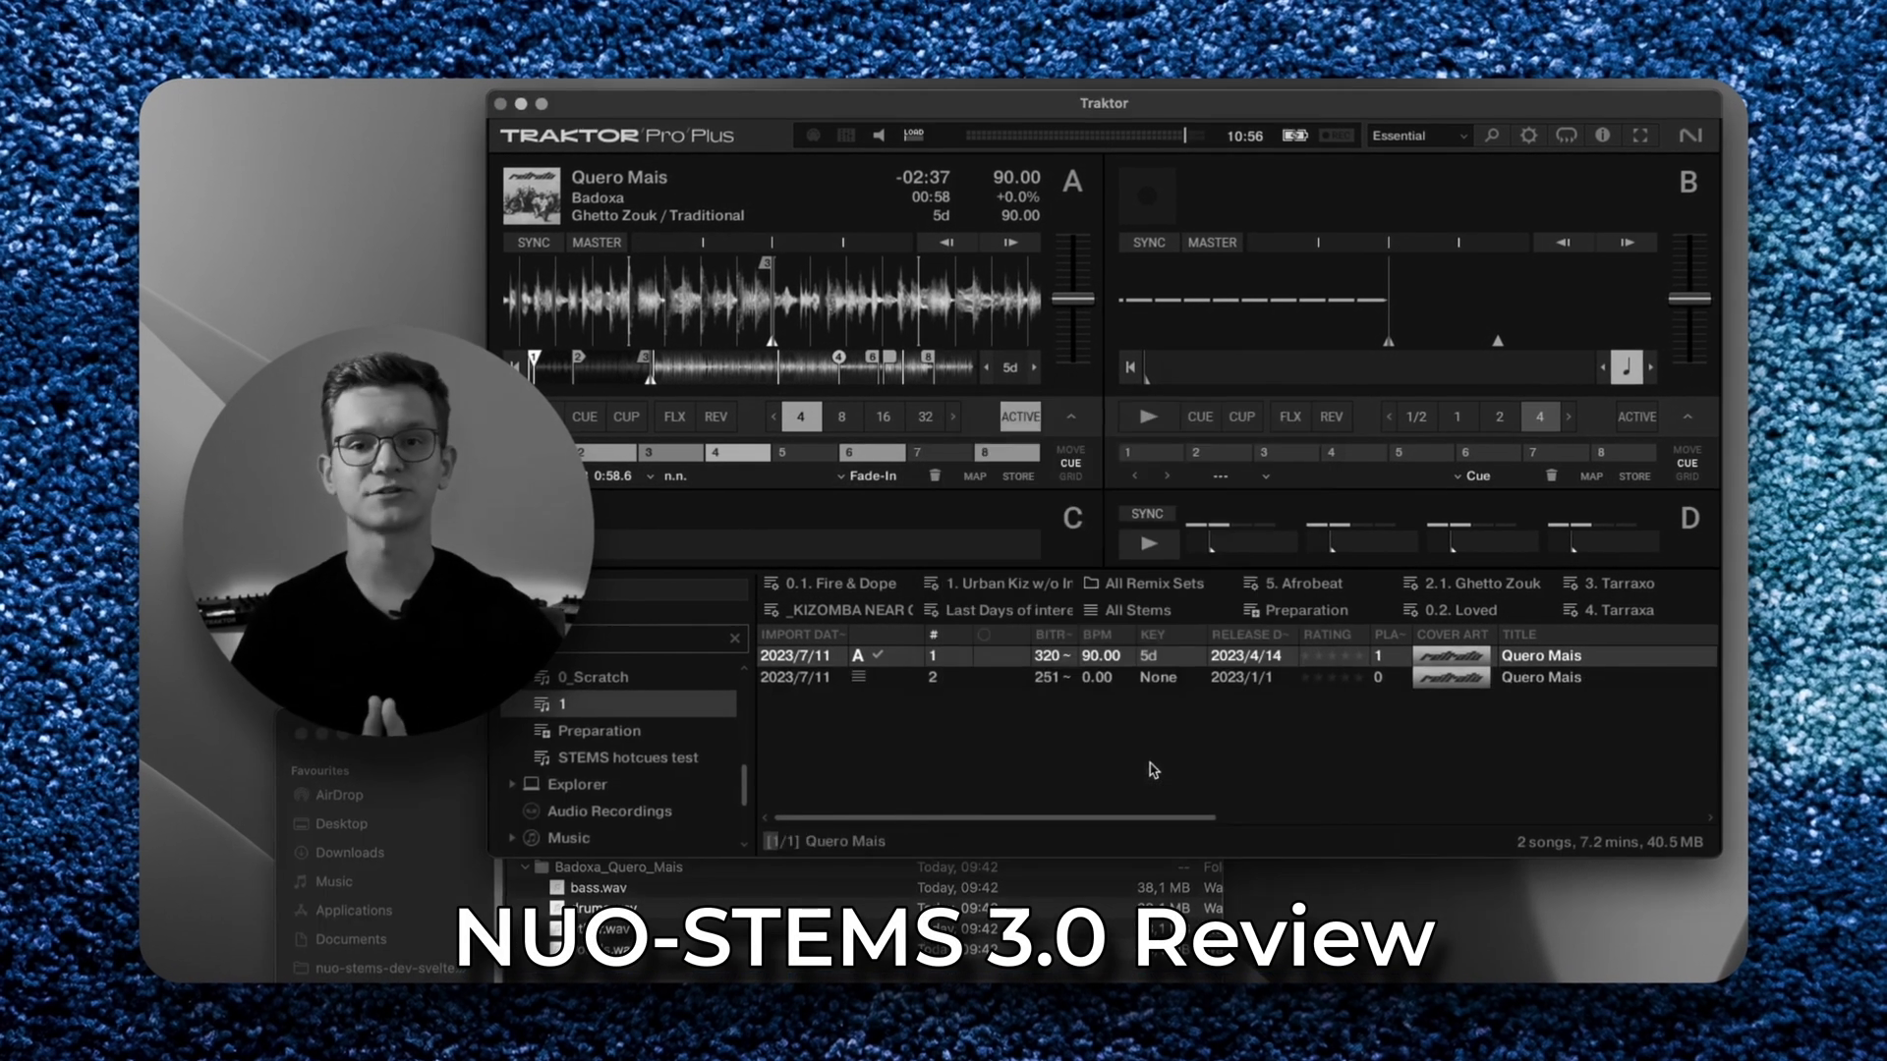
left_click_drag(1533, 678, 1401, 296)
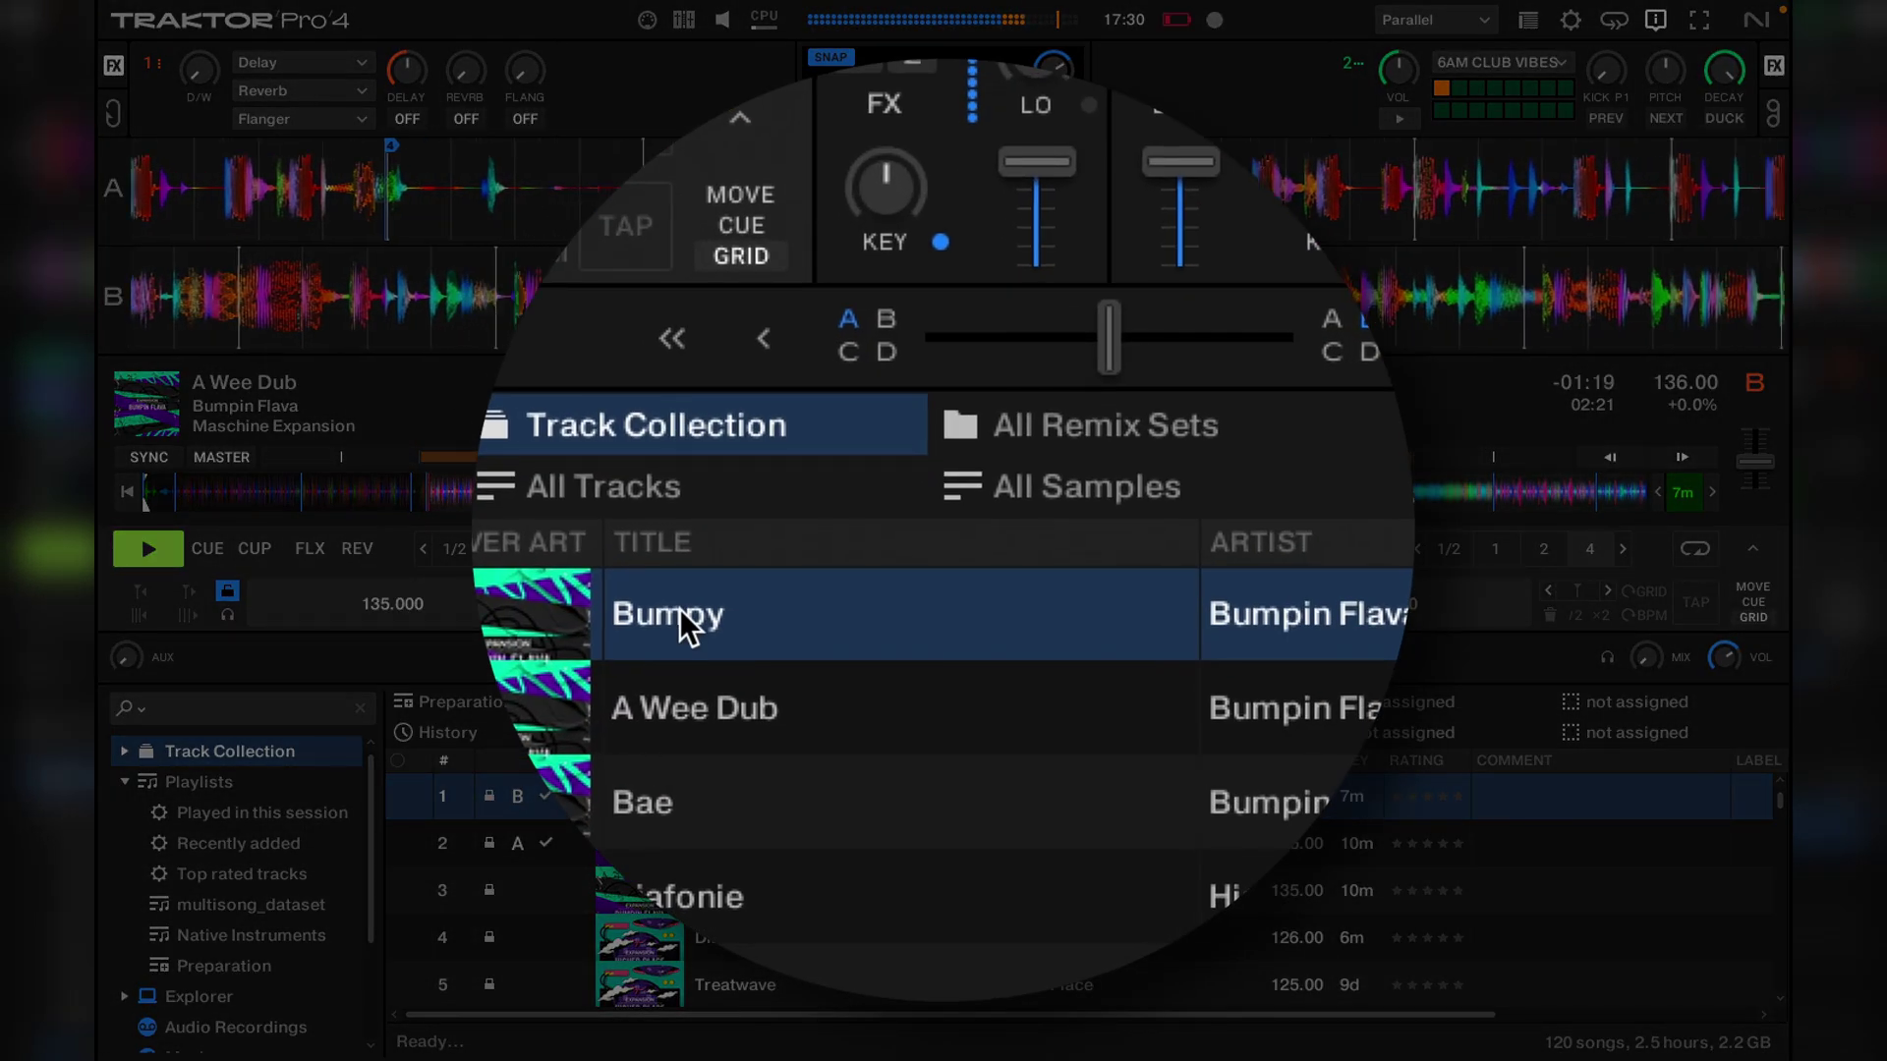
Step: Generate stems for Bumpy from its context menu and load it onto Deck A
right_click(680, 609)
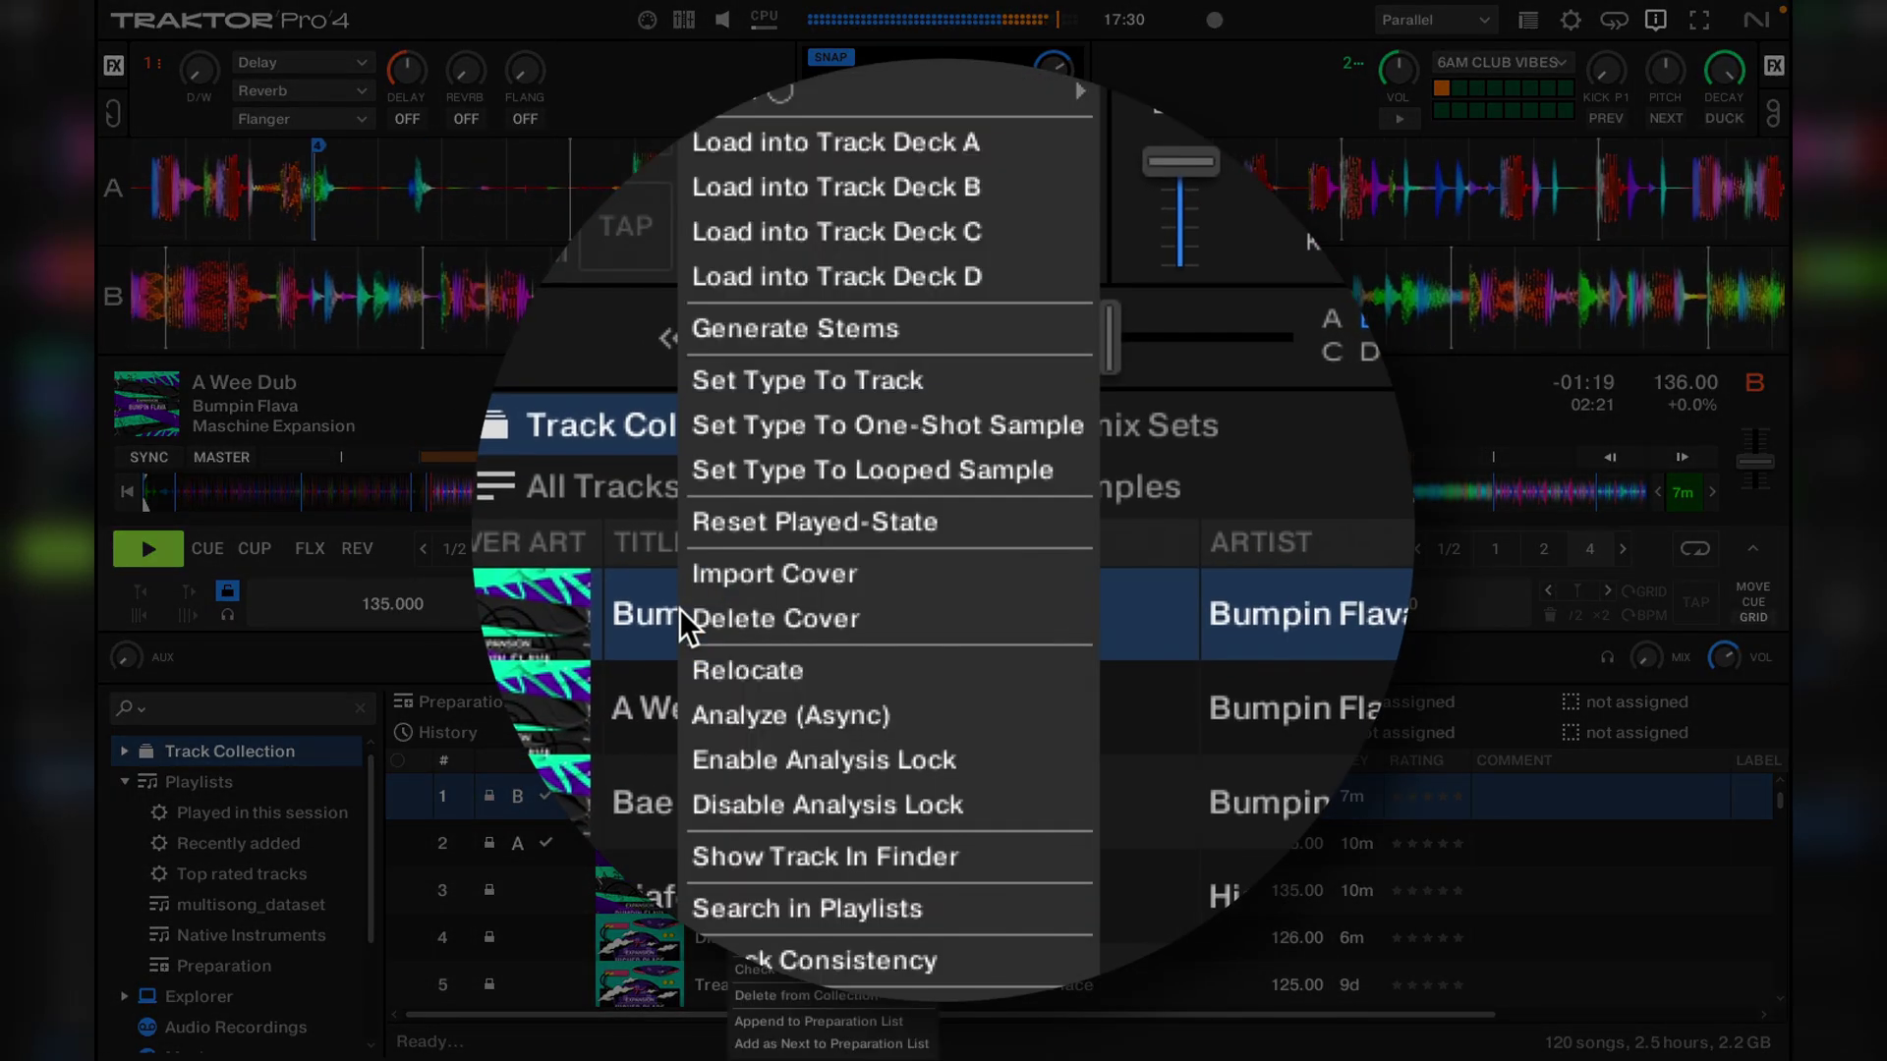
left_click(858, 330)
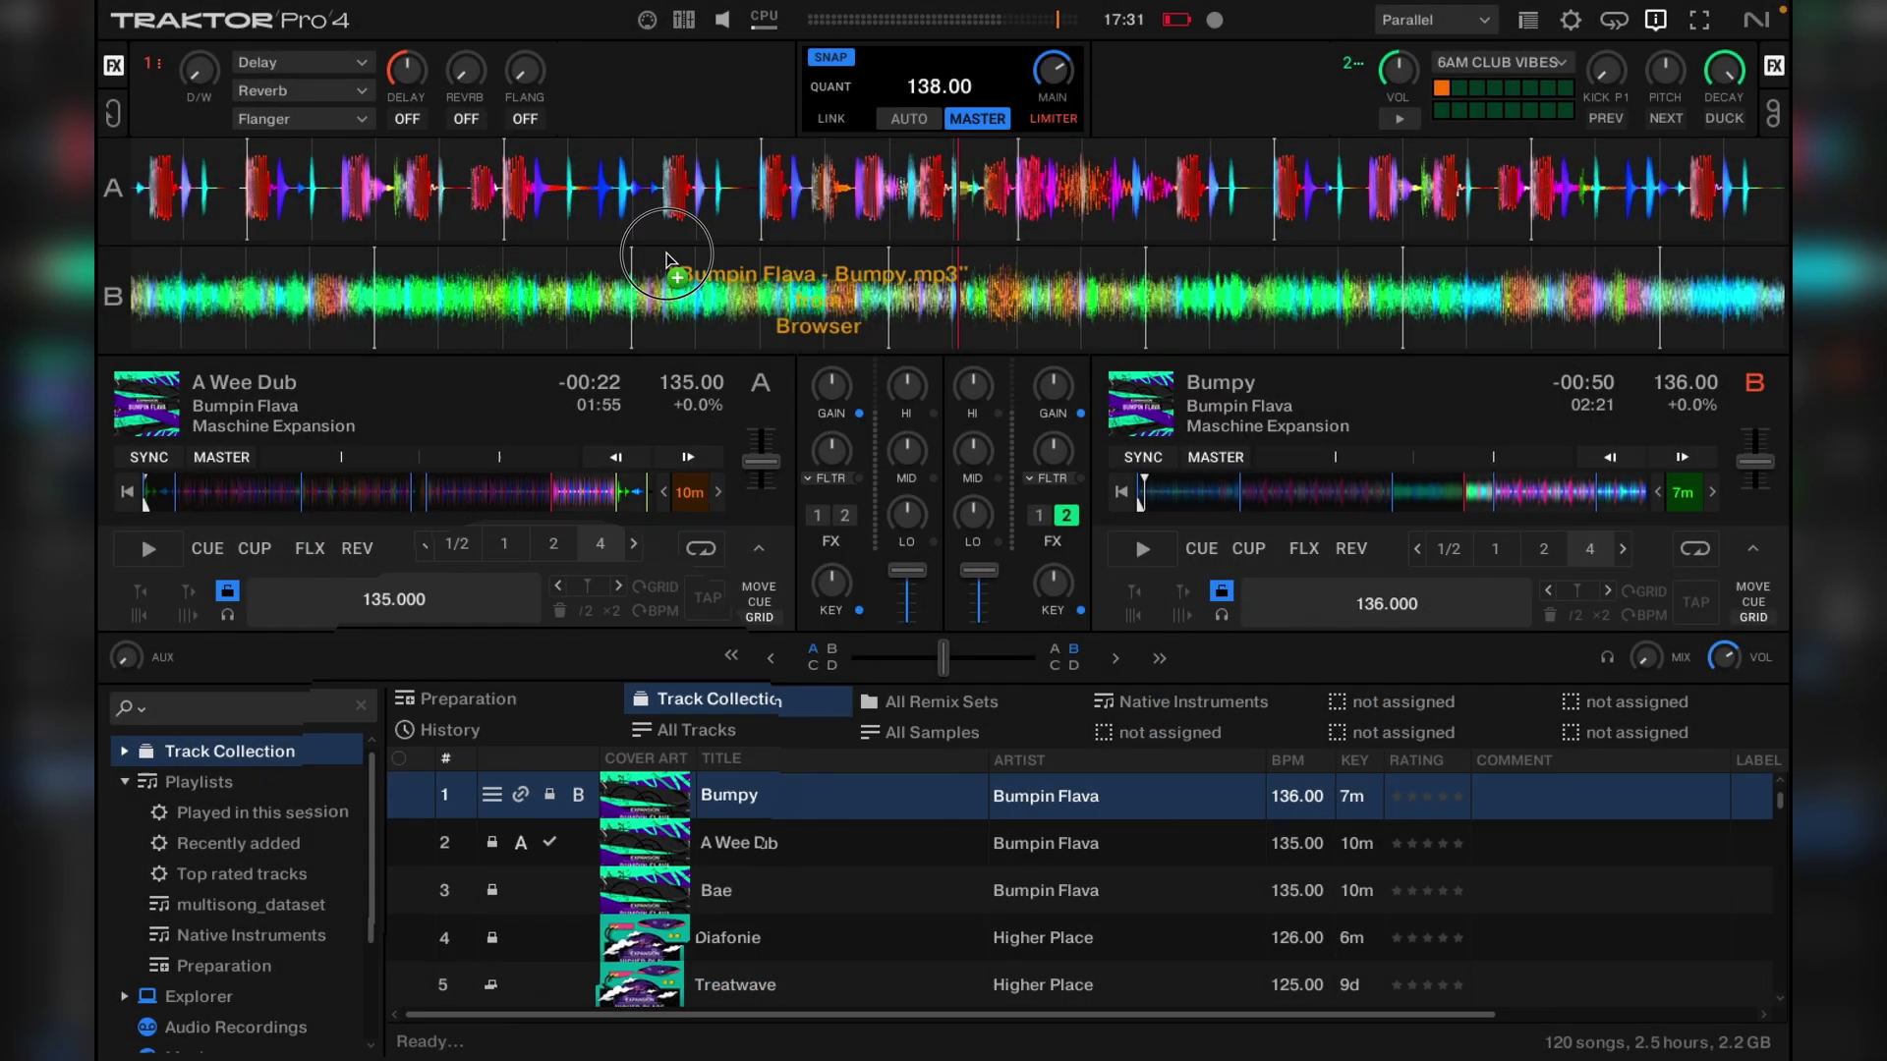
left_click_drag(722, 796, 153, 524)
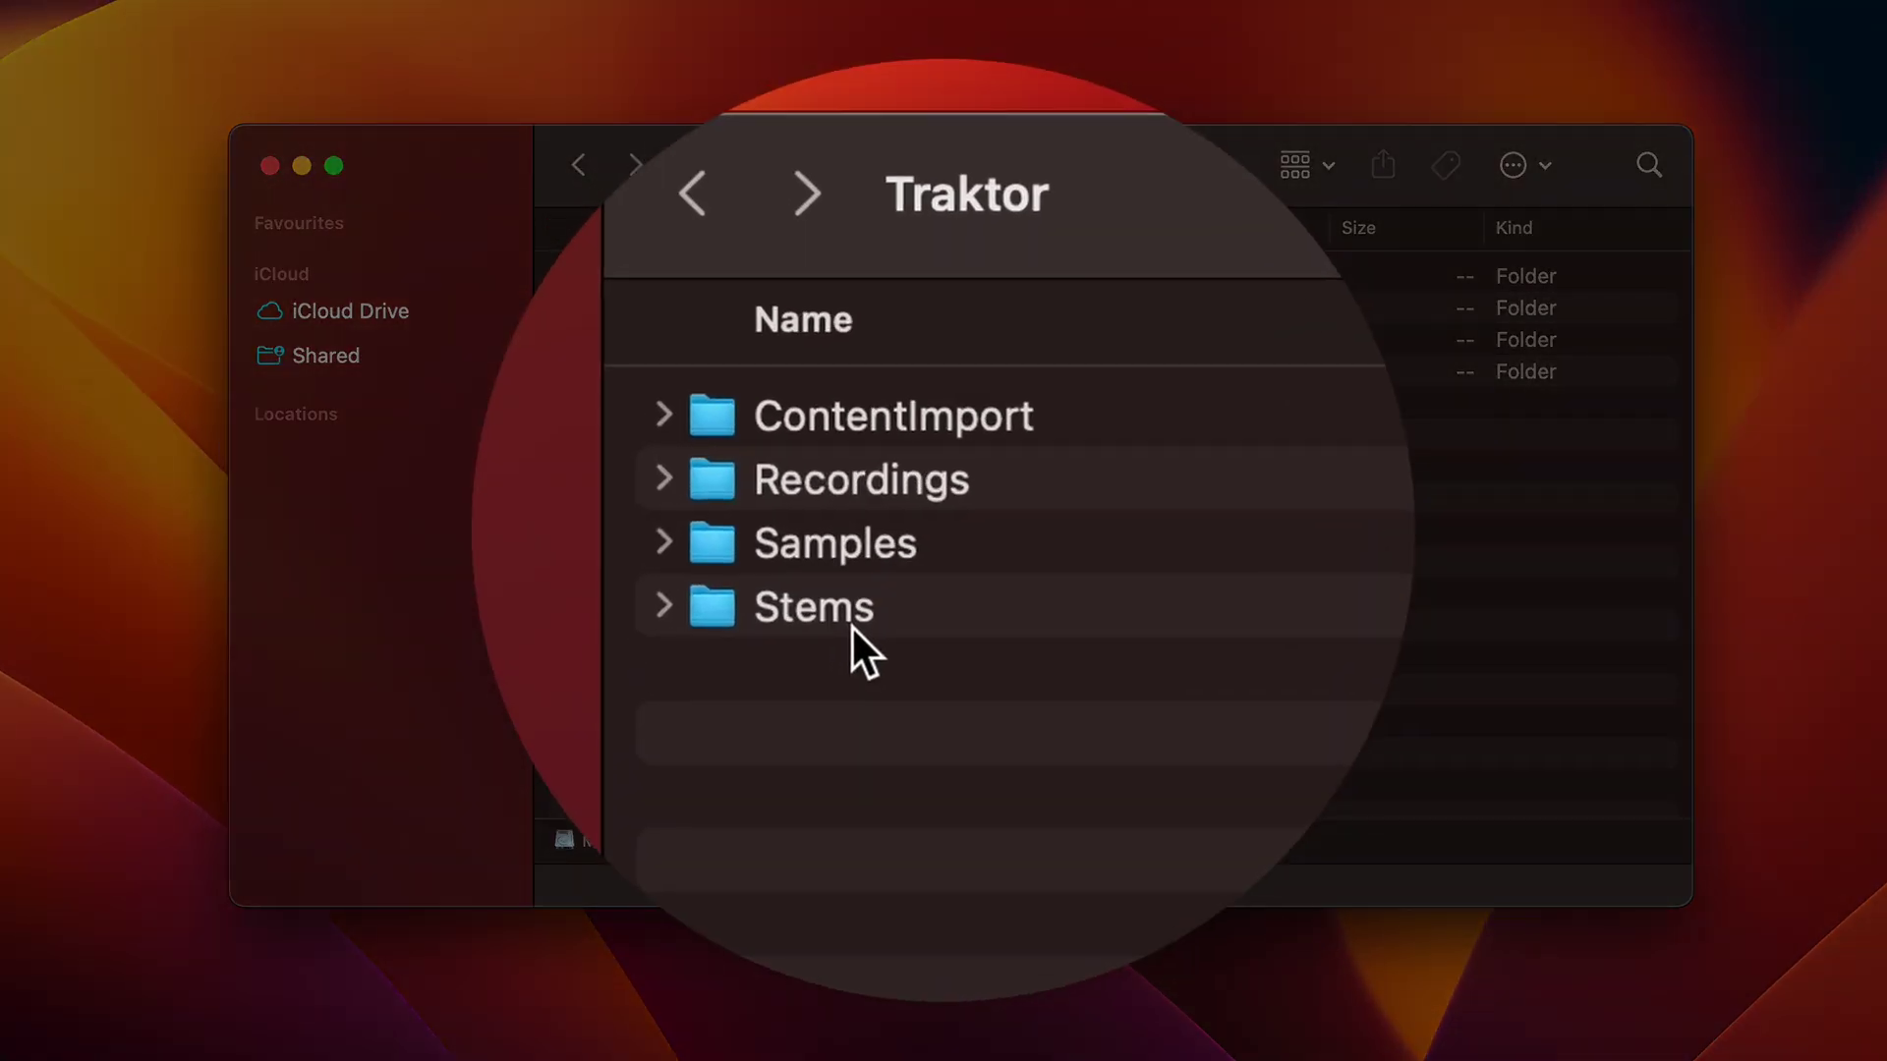
Step: Open the Stems folder, then its 044 subfolder
double_click(853, 628)
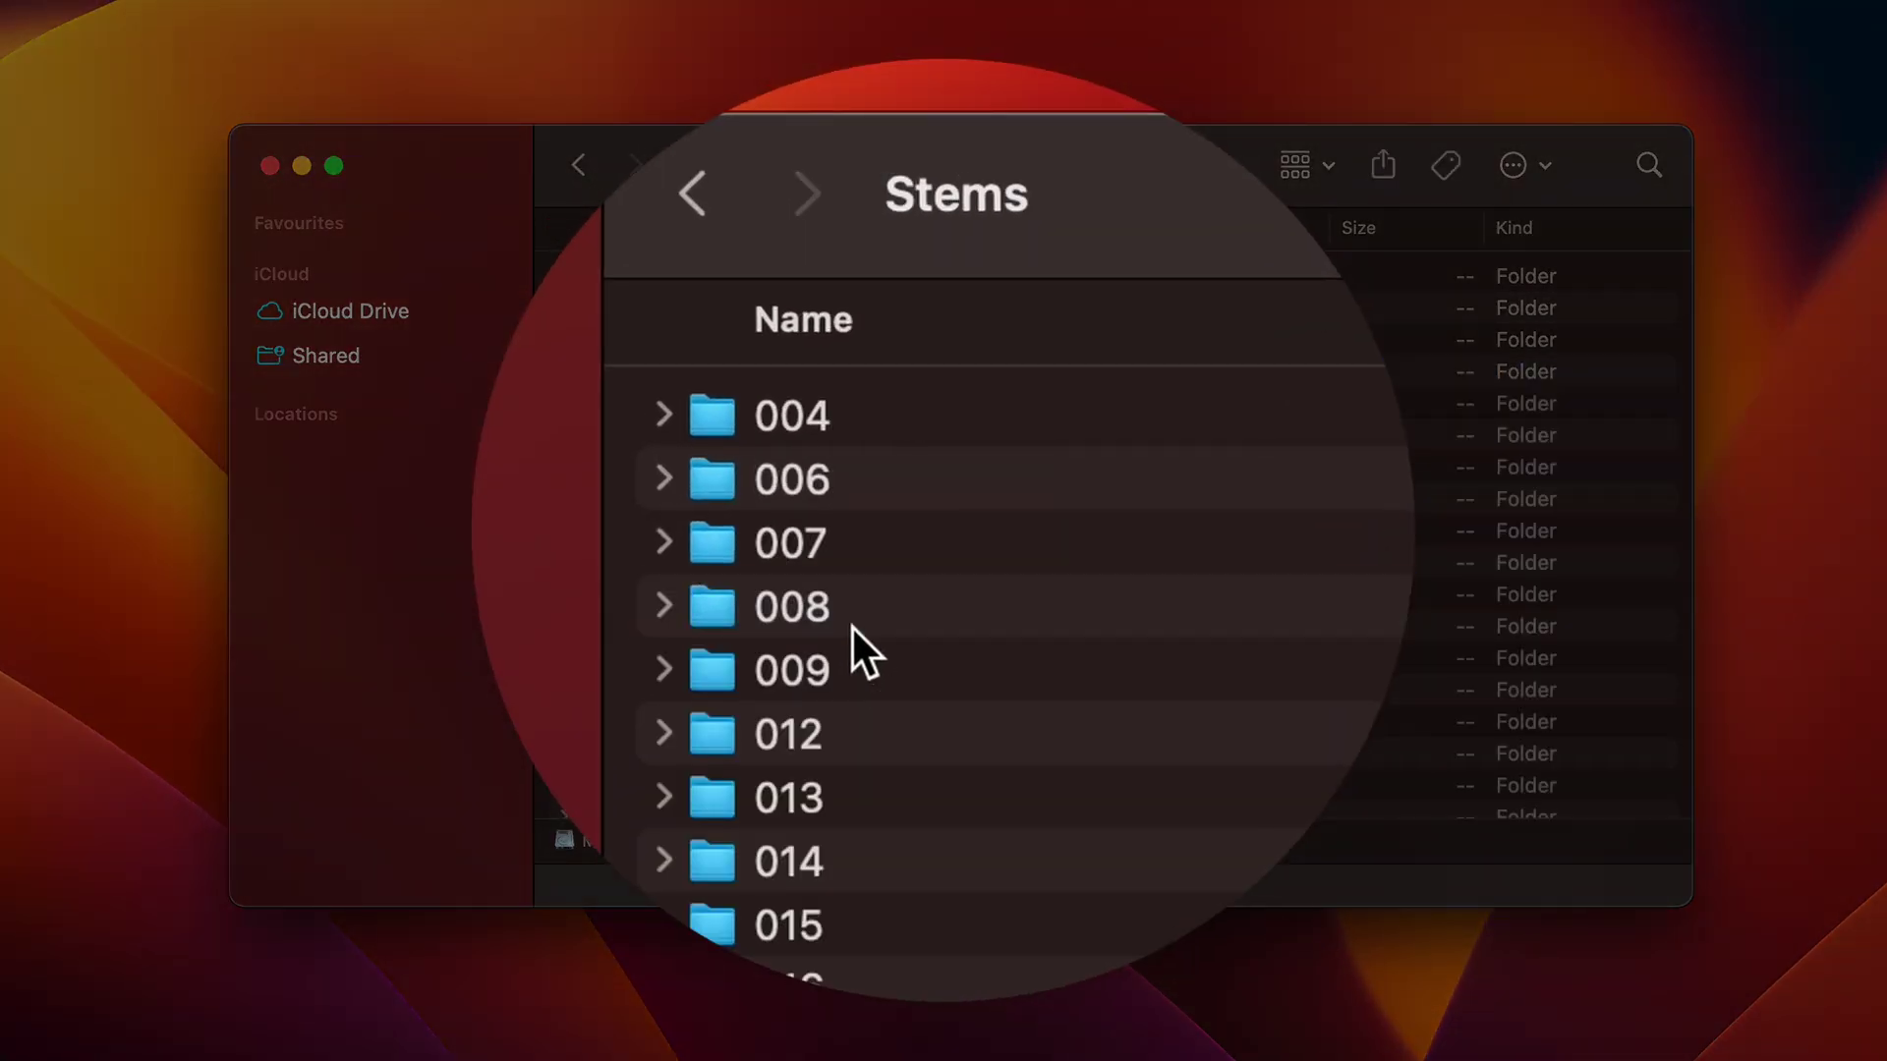
scroll(854, 628, "down", 5)
scroll(853, 629, "down", 10)
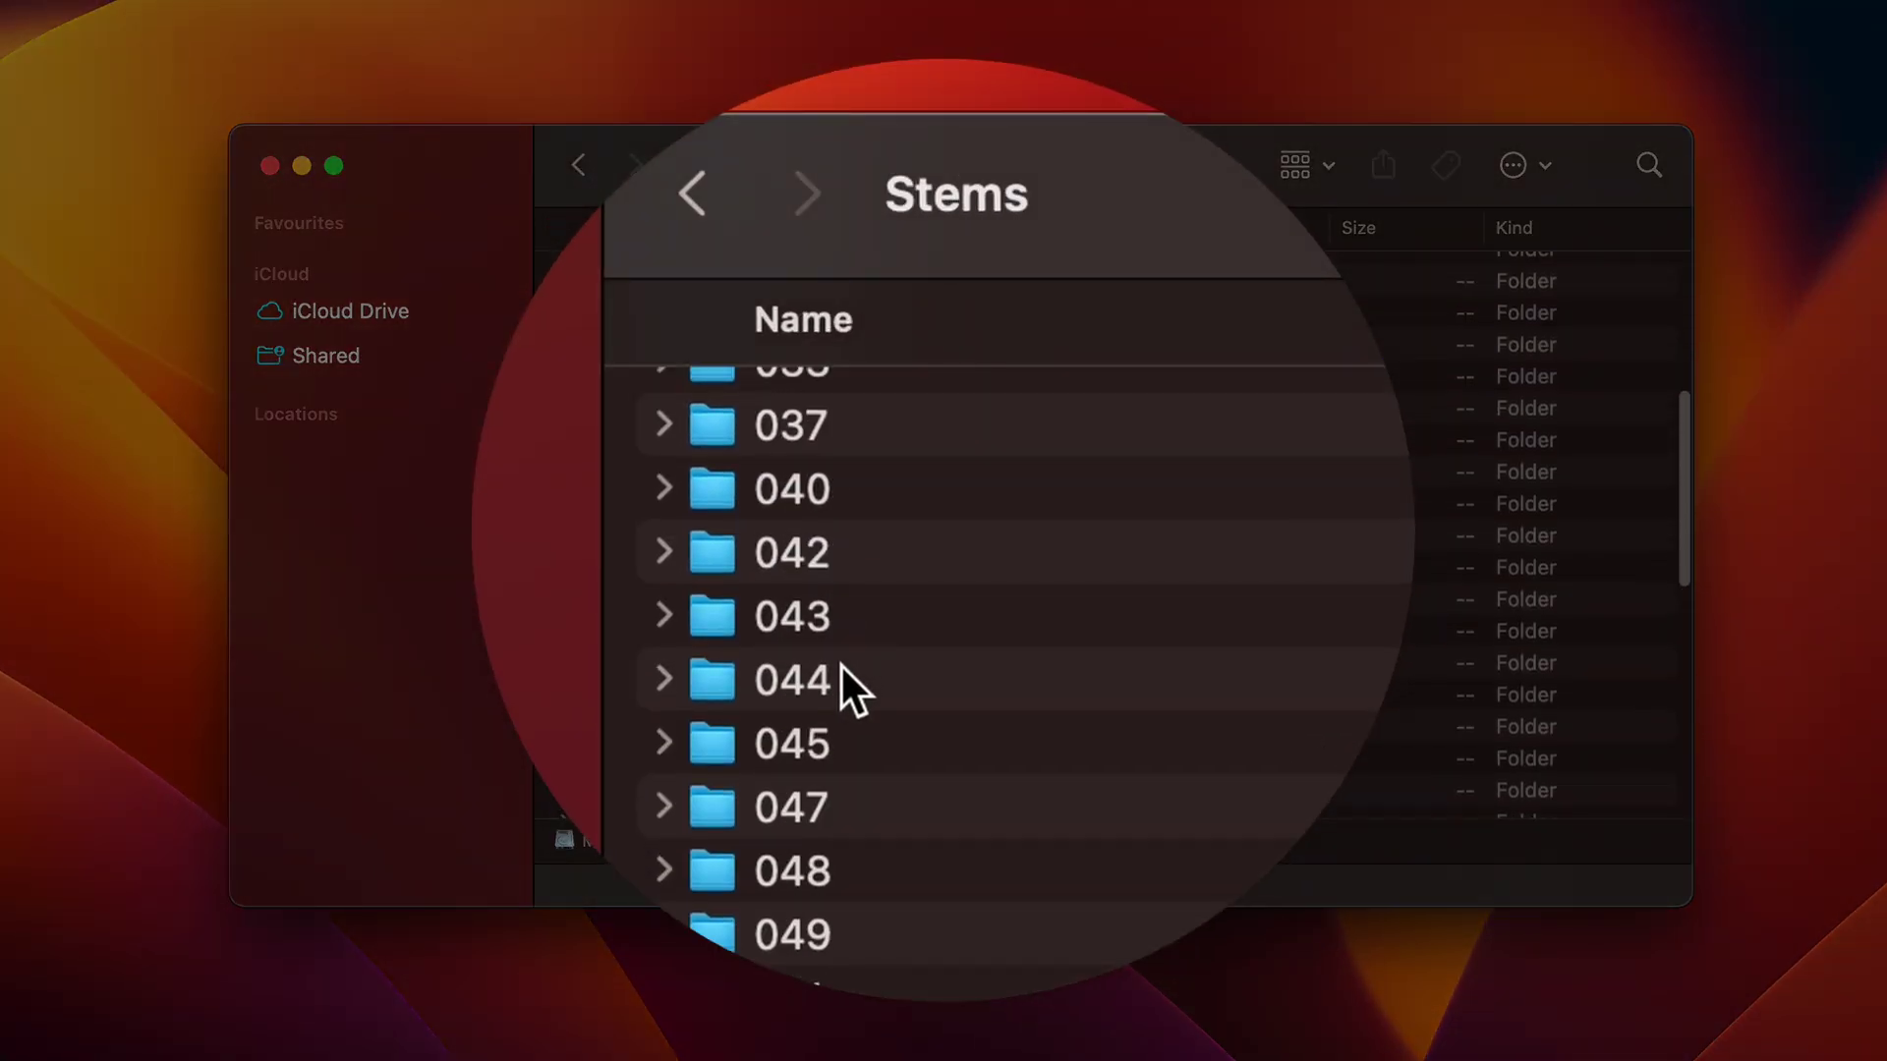
double_click(842, 666)
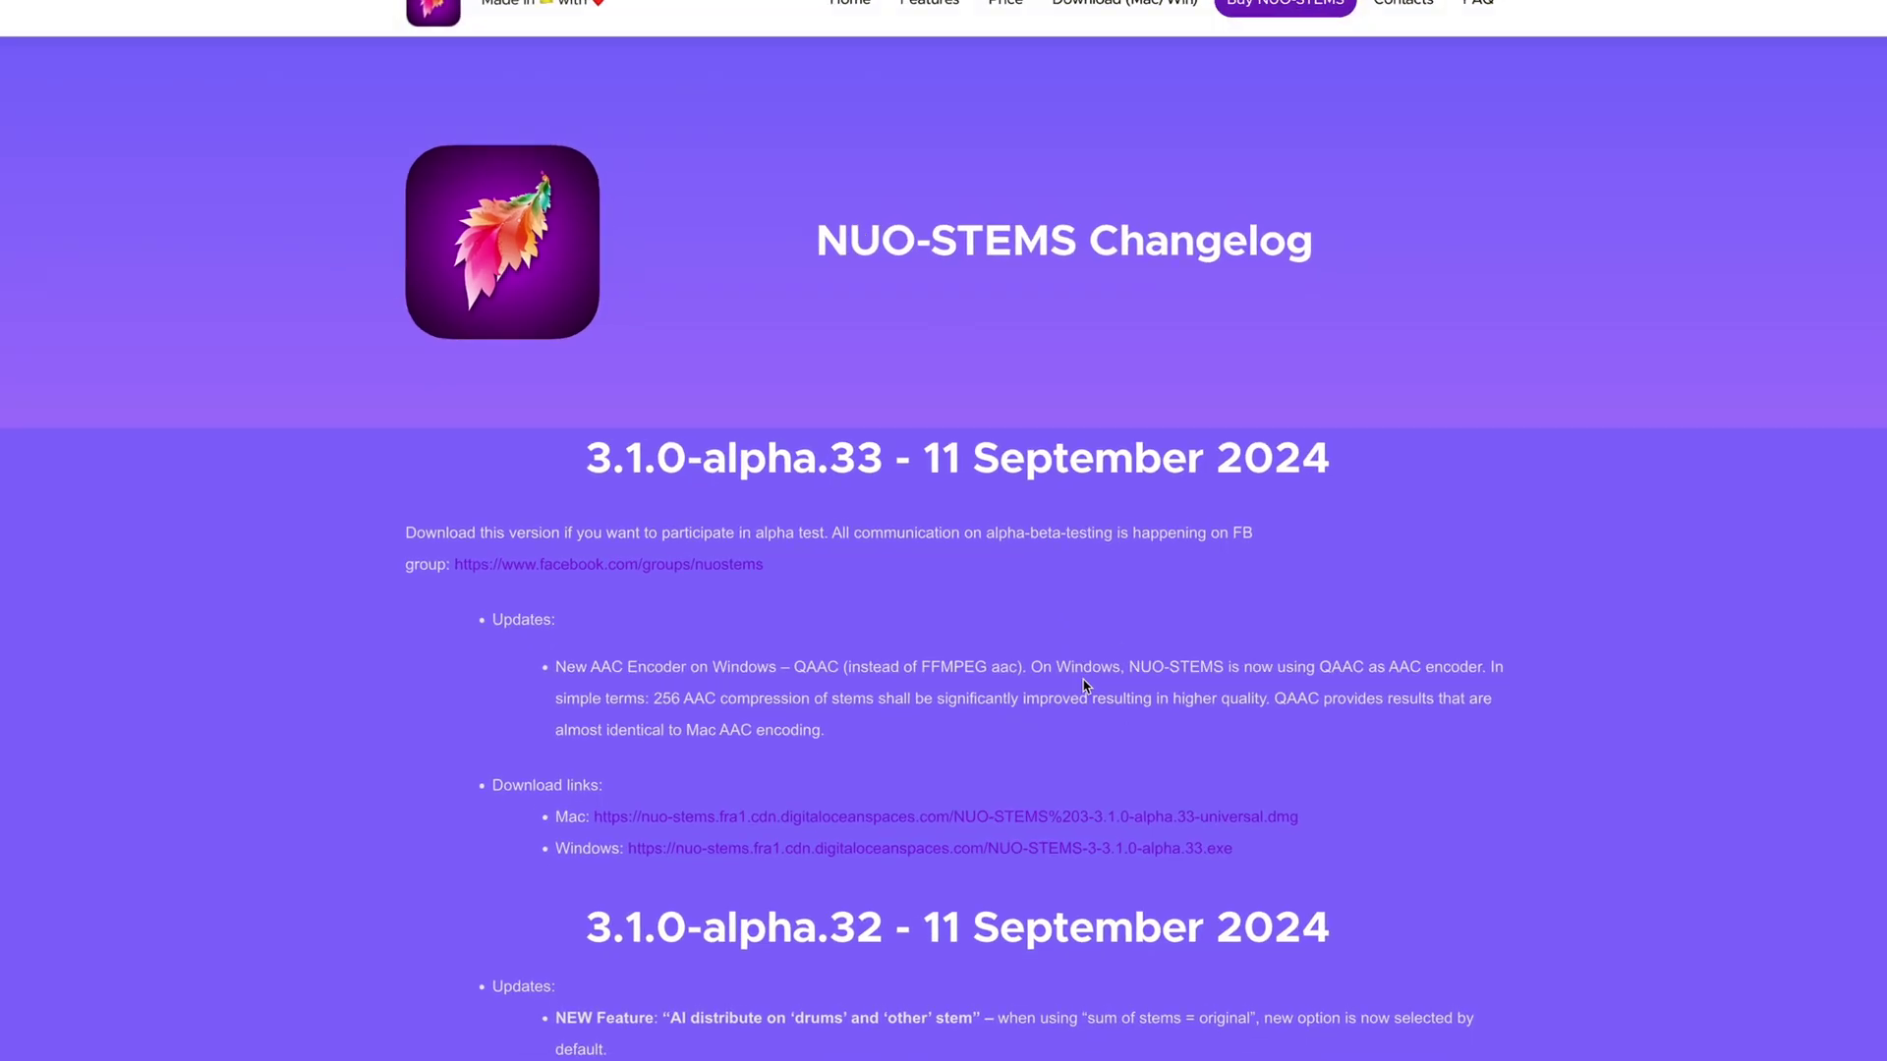
scroll(1100, 705, "down", 1)
scroll(1102, 704, "down", 3)
scroll(1101, 706, "down", 1)
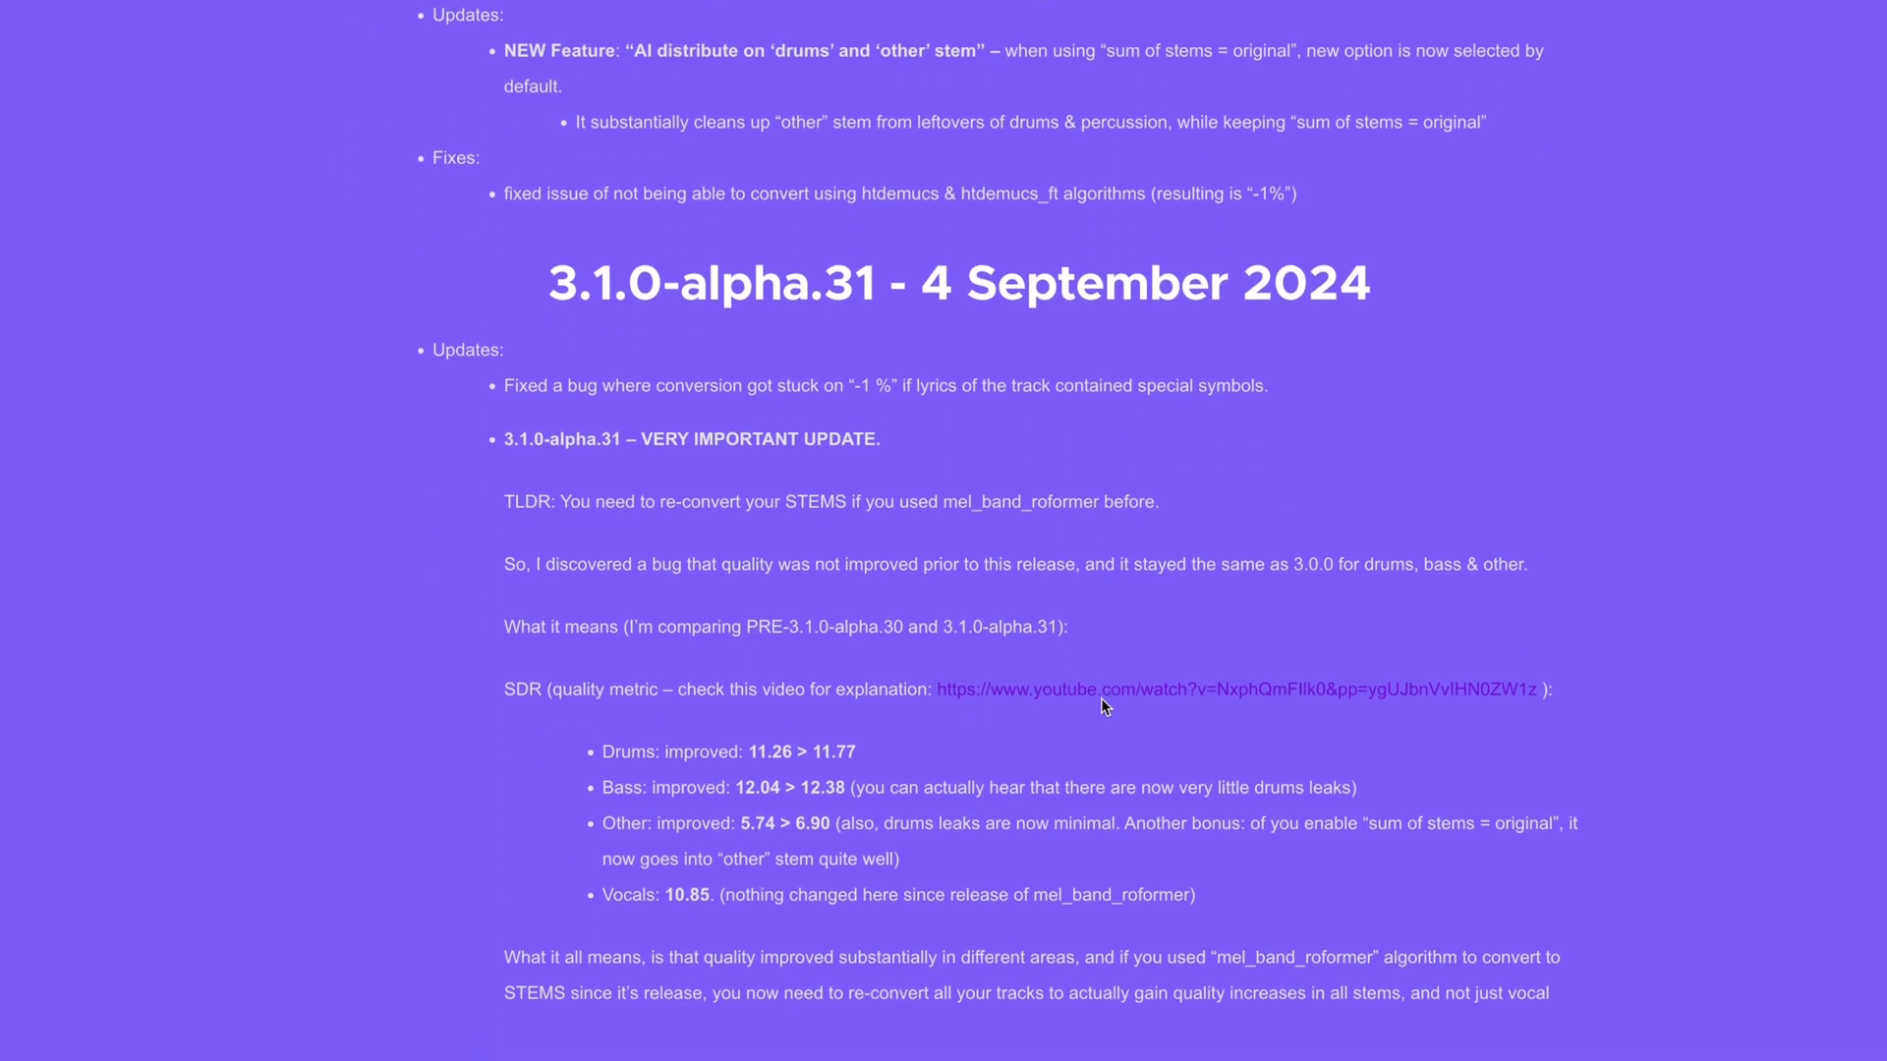
scroll(1101, 706, "down", 3)
scroll(1100, 704, "down", 3)
scroll(1101, 704, "down", 3)
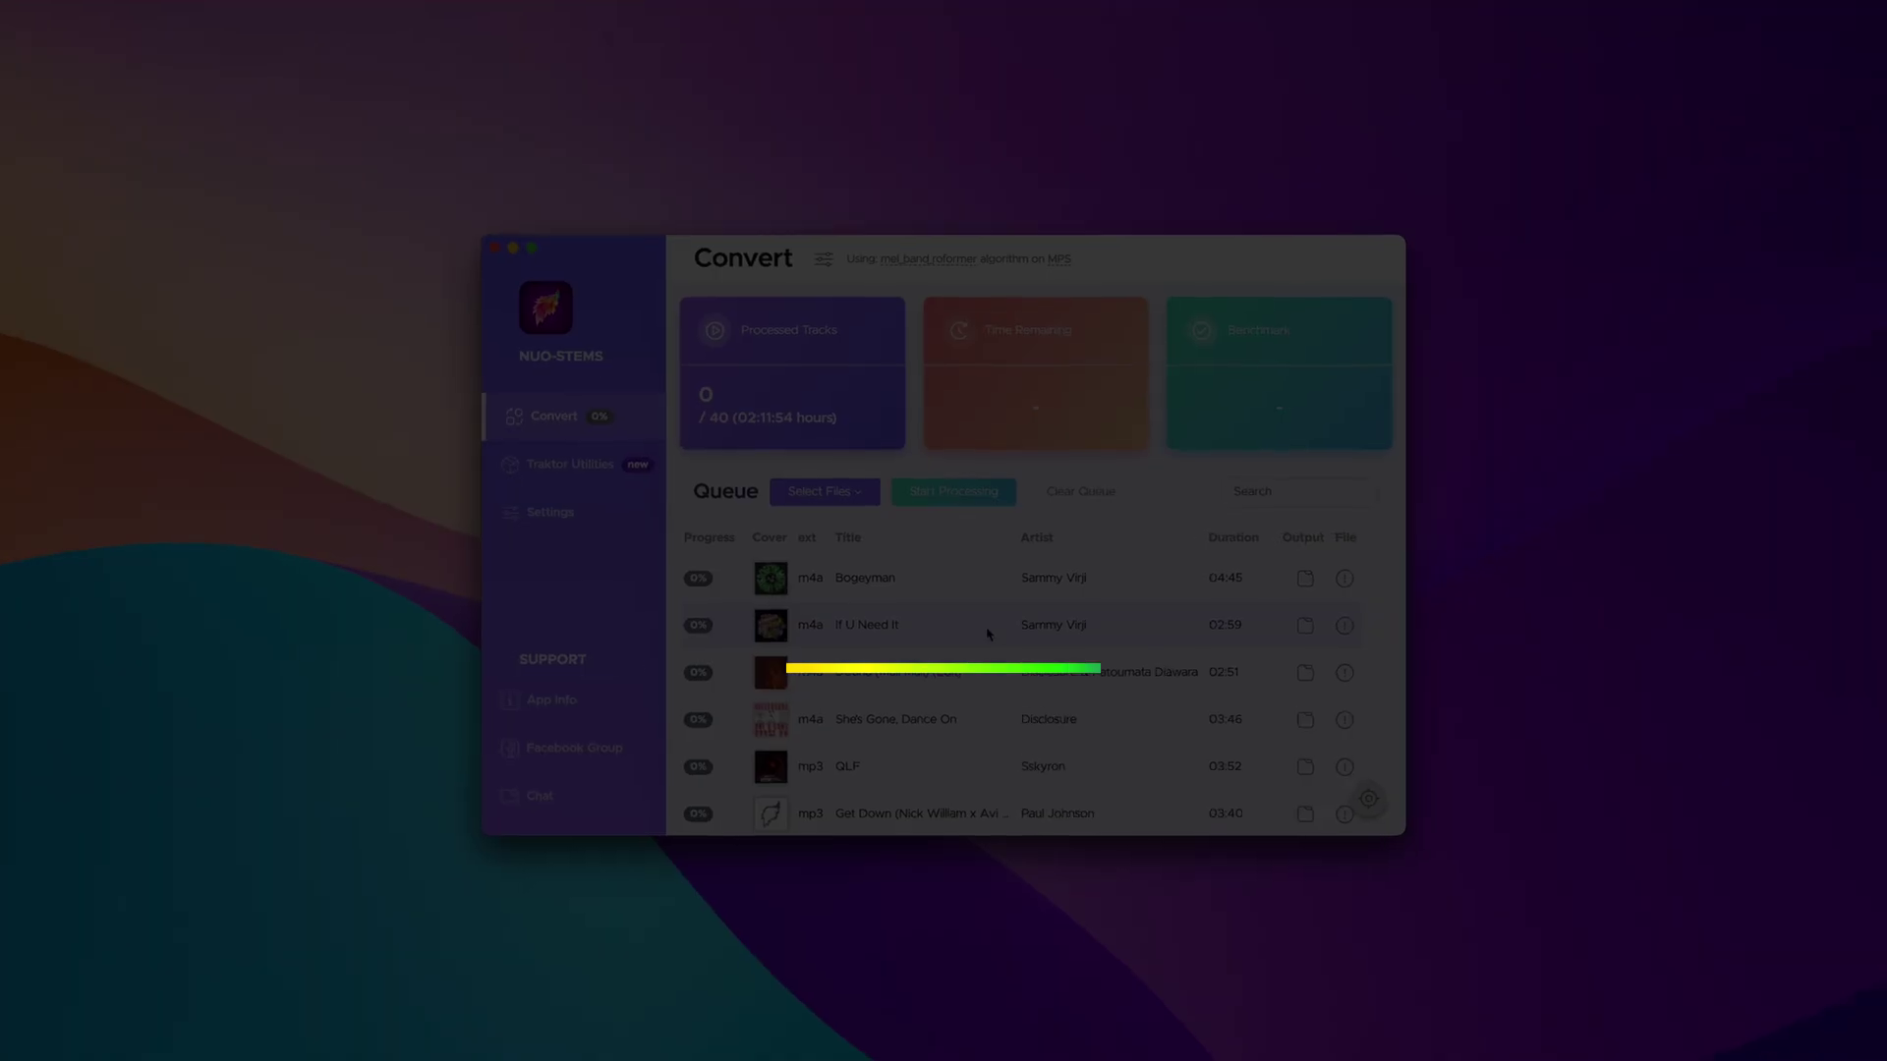